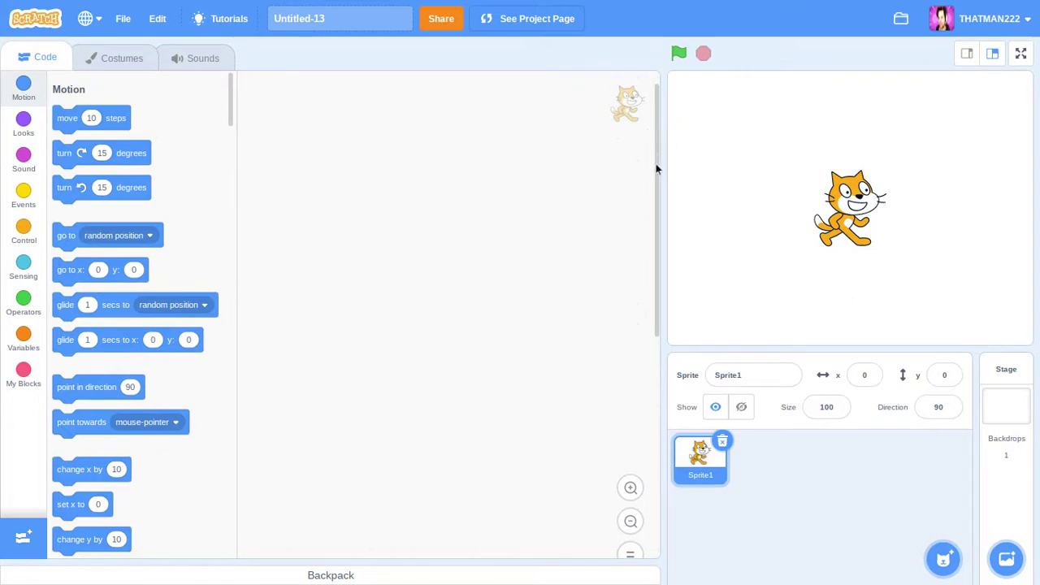
Delete the sprite's second costume and clear the cat artwork from costume1.
drag(658, 166, 656, 113)
click(126, 67)
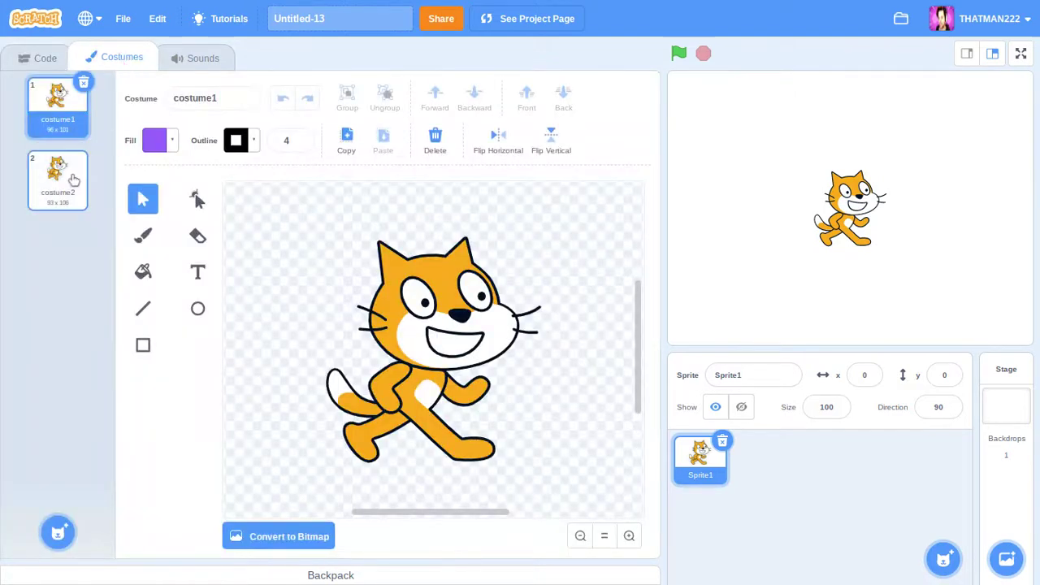
click(73, 179)
click(84, 156)
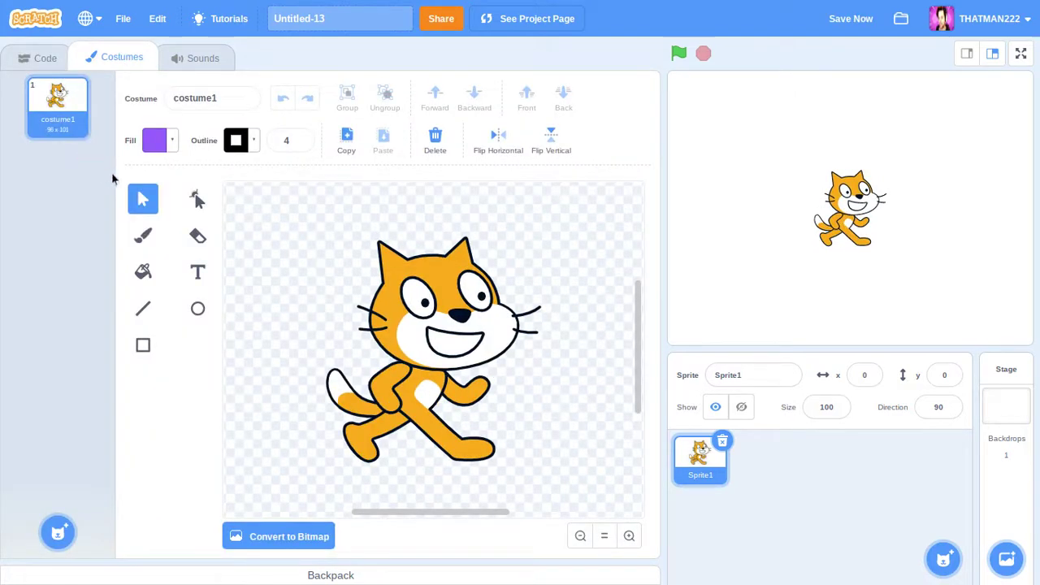
click(436, 140)
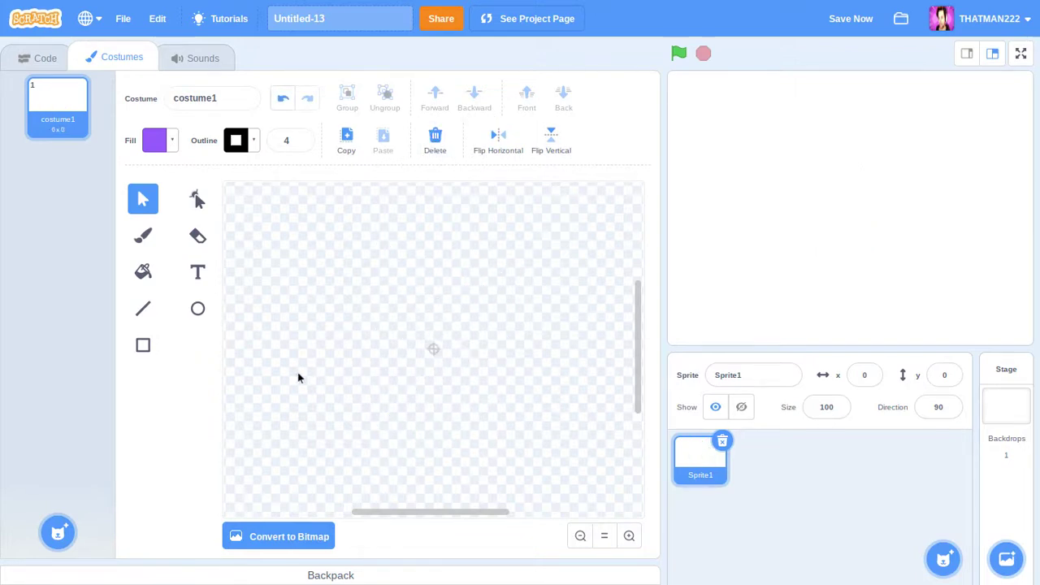
Draw the figure's head as a black-filled circle (fill brightness 0), about 27 by 28 in size, on the canvas's left half.
click(200, 312)
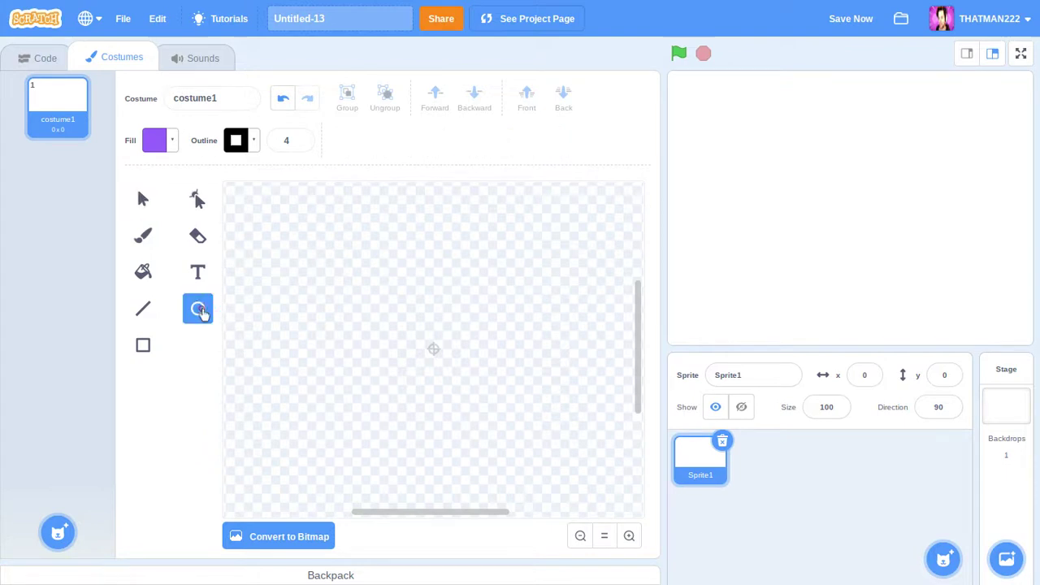
click(160, 143)
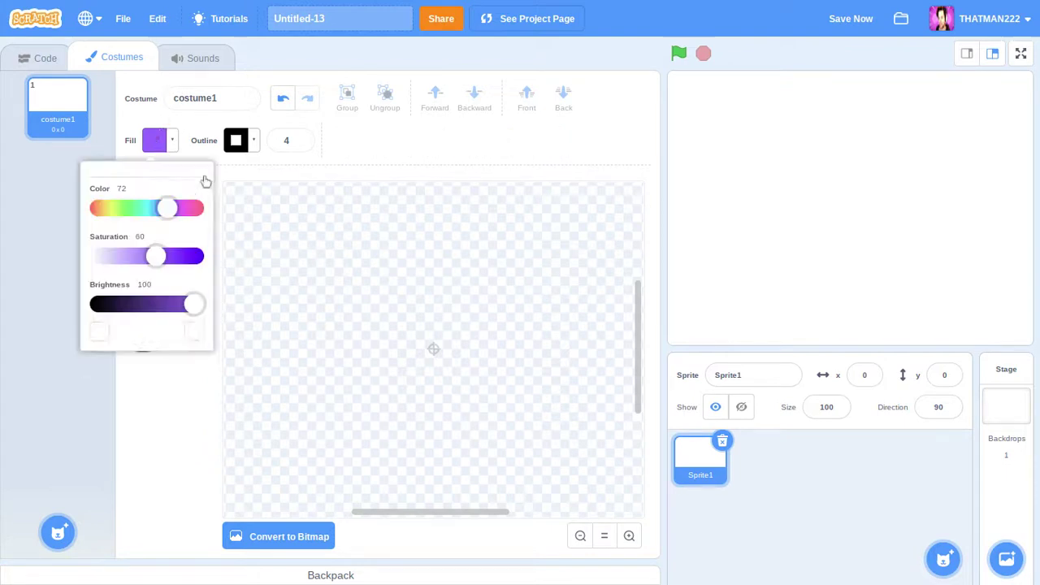
drag(200, 319, 114, 319)
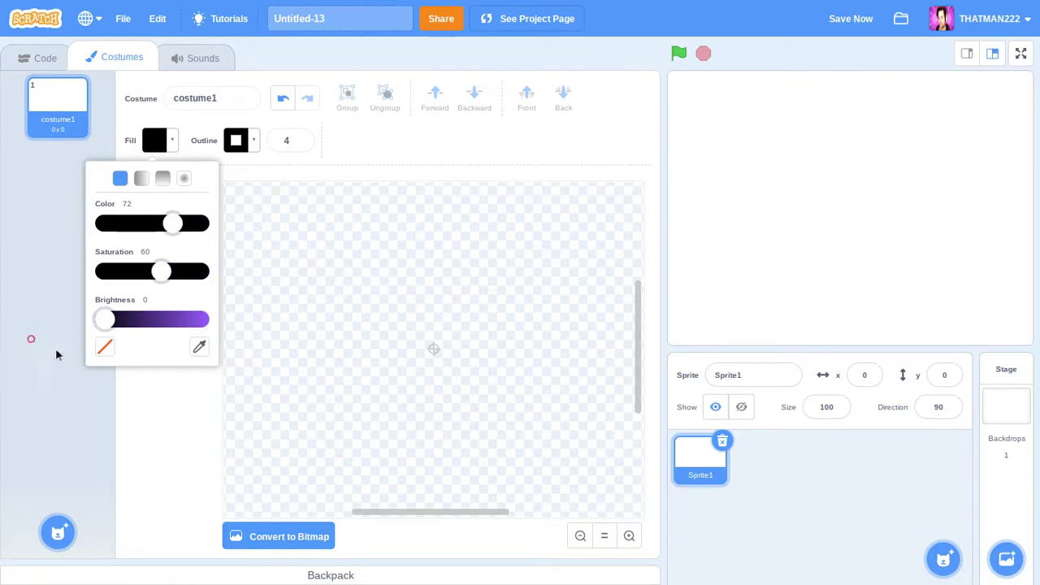
click(151, 409)
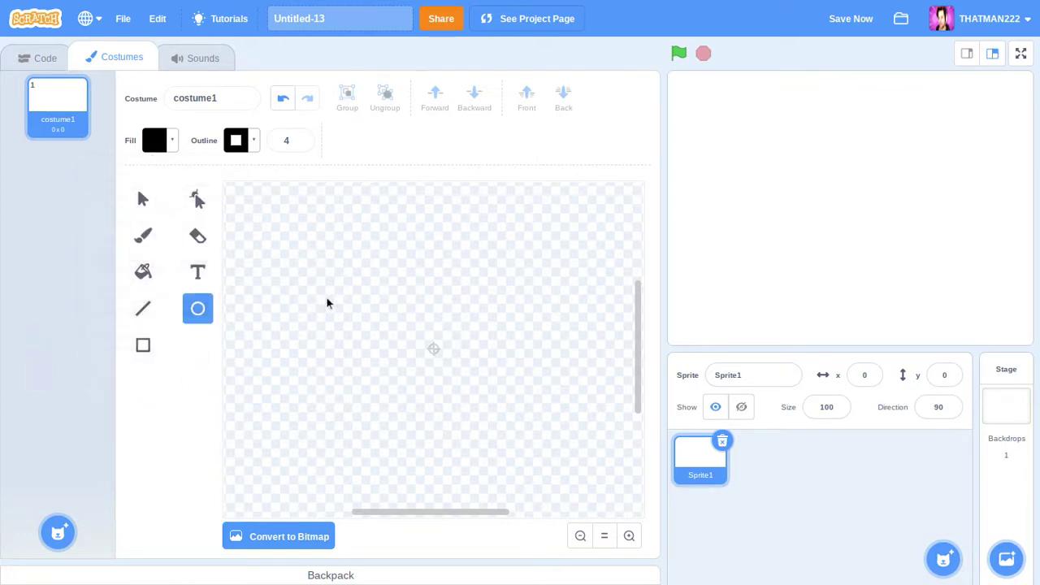
mouse_move(327, 296)
mouse_down()
mouse_move(323, 336)
mouse_move(293, 334)
mouse_move(286, 347)
mouse_up()
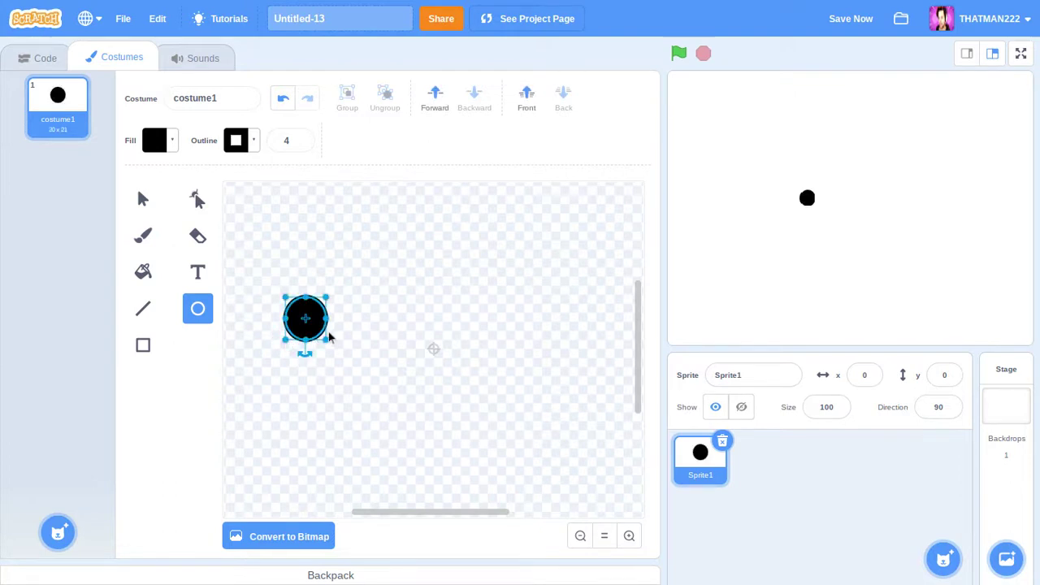
drag(326, 339, 337, 355)
click(387, 338)
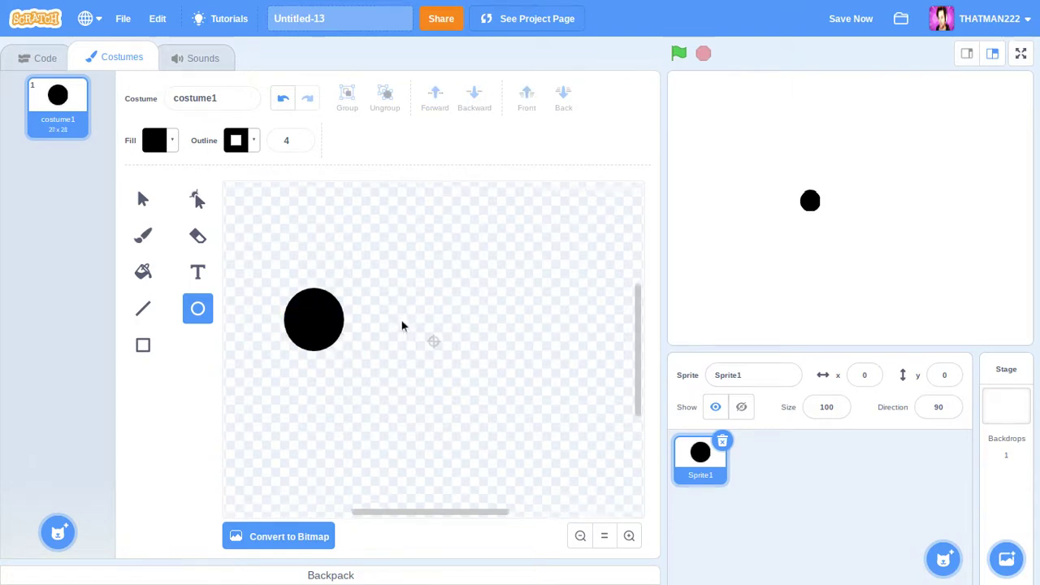
scroll(401, 326, down, 2)
scroll(394, 319, up, 2)
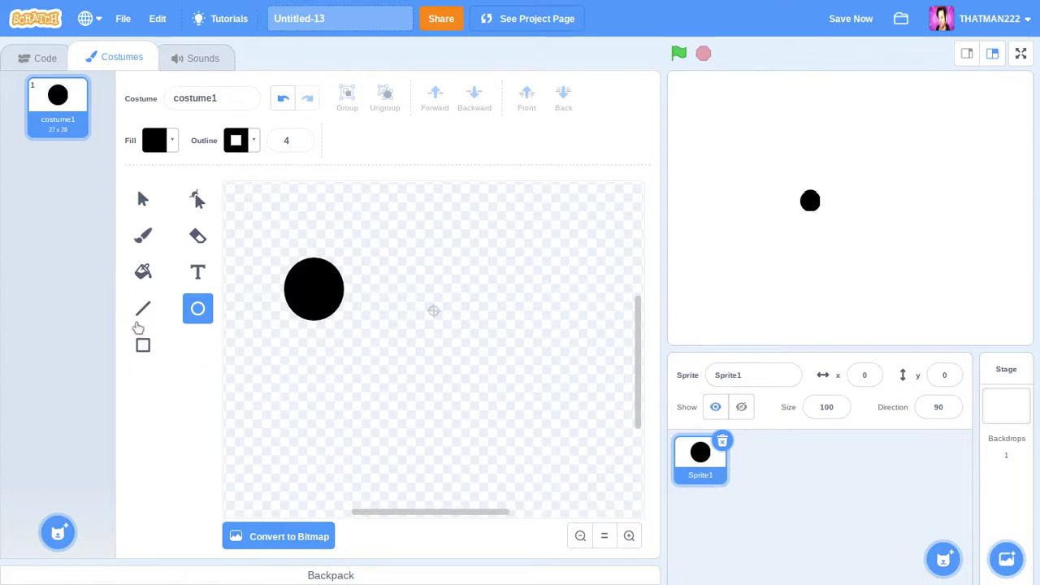
Draw a vertical black line of width 10 downward from the head as the figure's body.
click(138, 319)
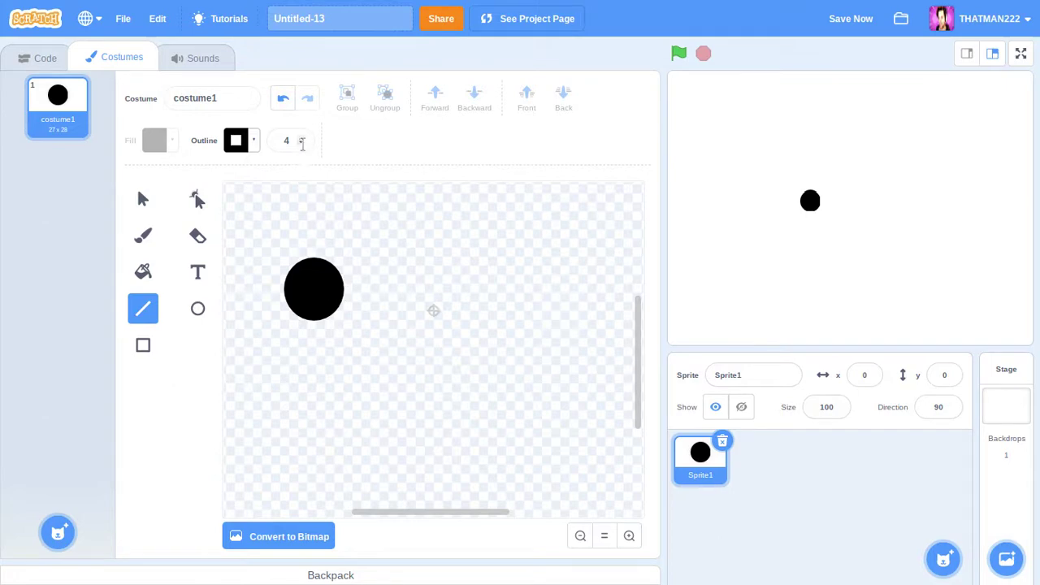
click(305, 143)
key(BackSpace)
text(10)
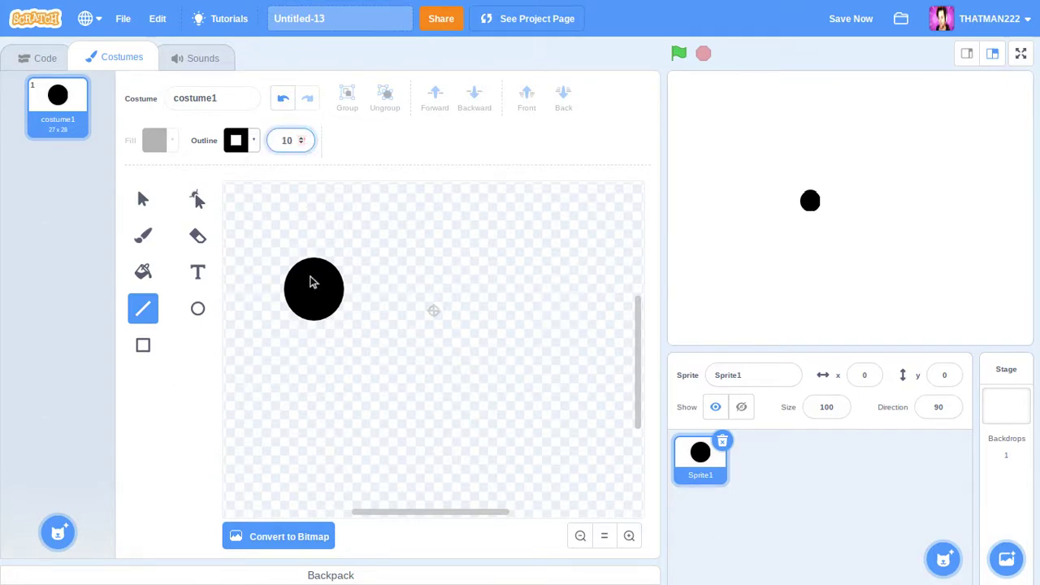
drag(310, 282, 309, 391)
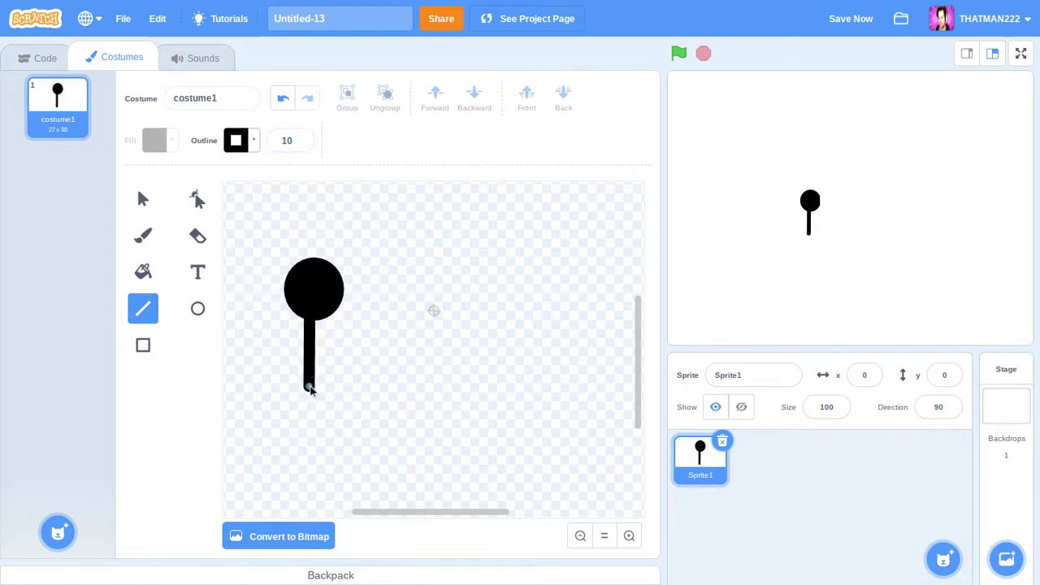
Draw two slanted arm lines and reposition them so both attach to the upper body just below the head.
mouse_move(285, 376)
mouse_down()
mouse_move(311, 340)
mouse_move(327, 337)
mouse_move(315, 322)
mouse_move(328, 340)
mouse_up()
click(139, 198)
click(292, 358)
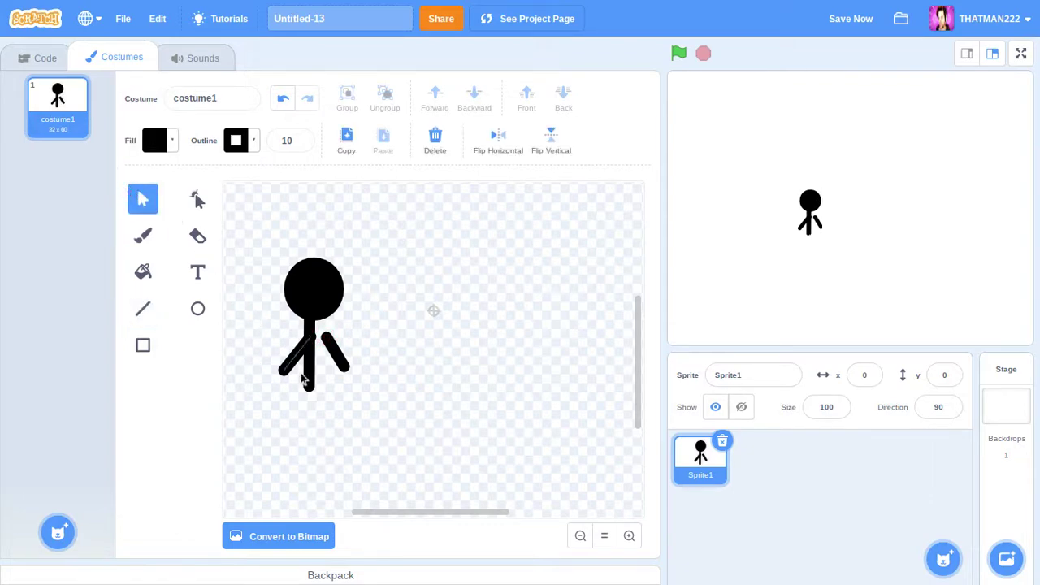
mouse_move(291, 364)
mouse_down()
mouse_move(277, 354)
mouse_move(297, 366)
mouse_move(284, 358)
mouse_move(288, 365)
mouse_move(322, 349)
mouse_move(336, 372)
mouse_up()
click(334, 352)
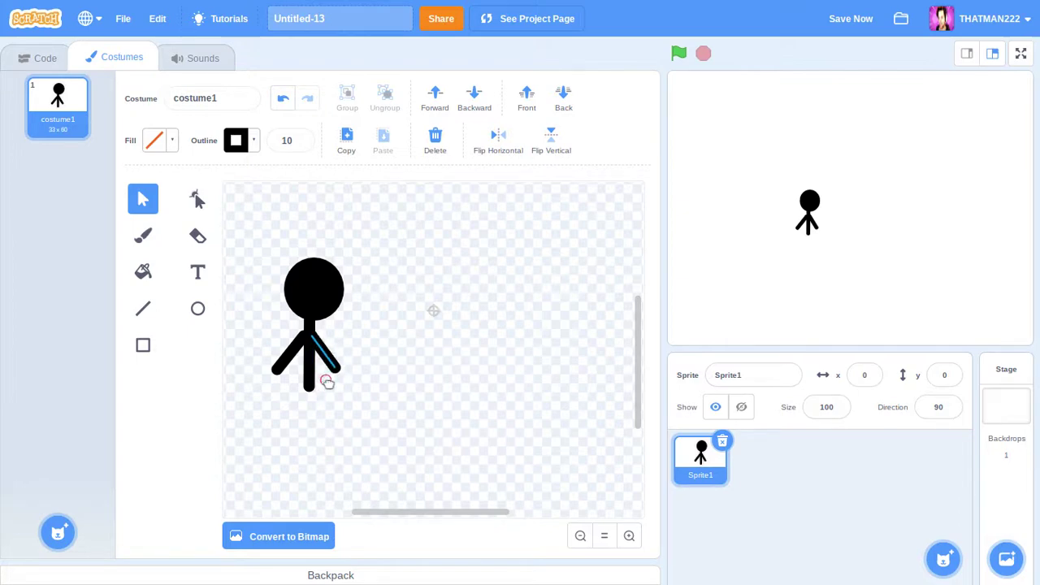
click(322, 358)
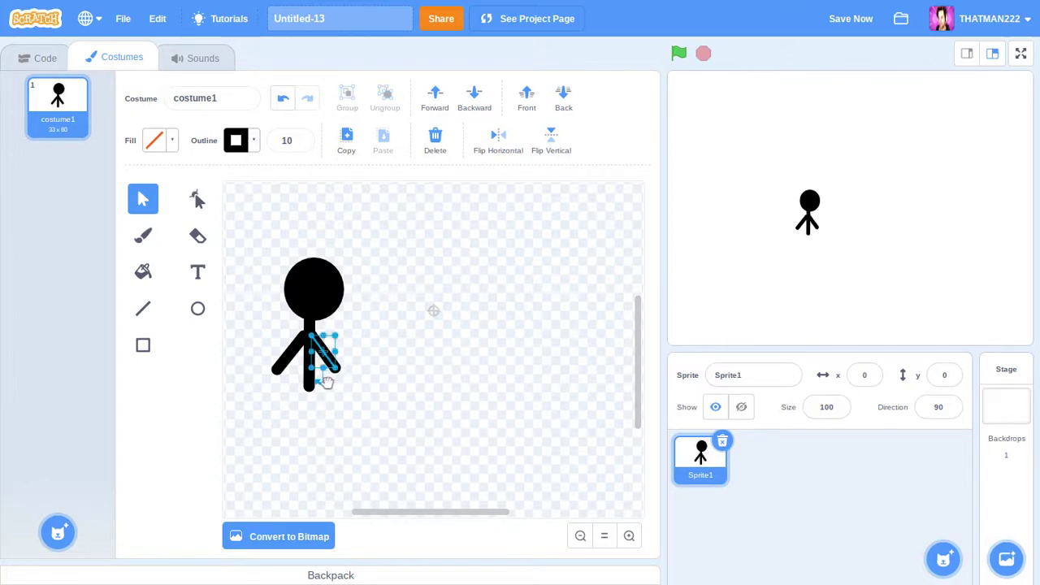
click(379, 355)
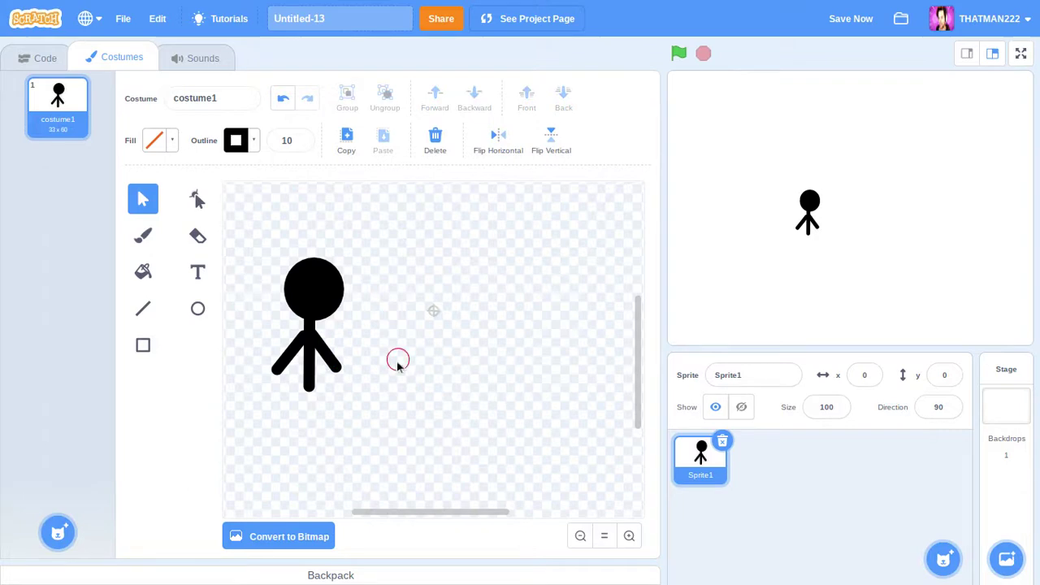
Draw two straight leg lines of width 10 spreading outward from the lower end of the body.
click(145, 307)
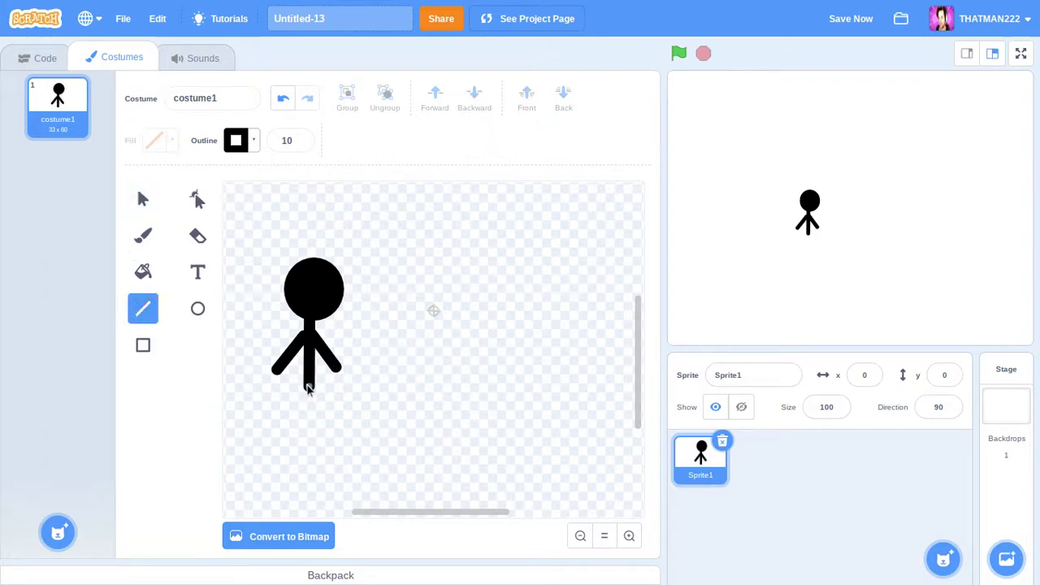
mouse_move(309, 388)
mouse_down()
mouse_move(276, 448)
mouse_move(284, 441)
mouse_move(285, 451)
mouse_up()
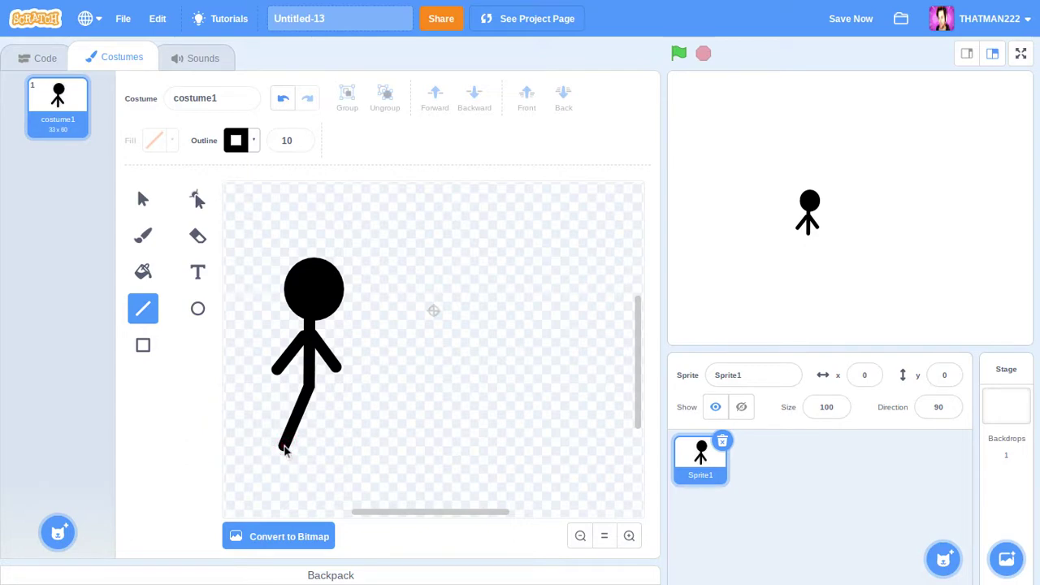
drag(309, 393, 328, 447)
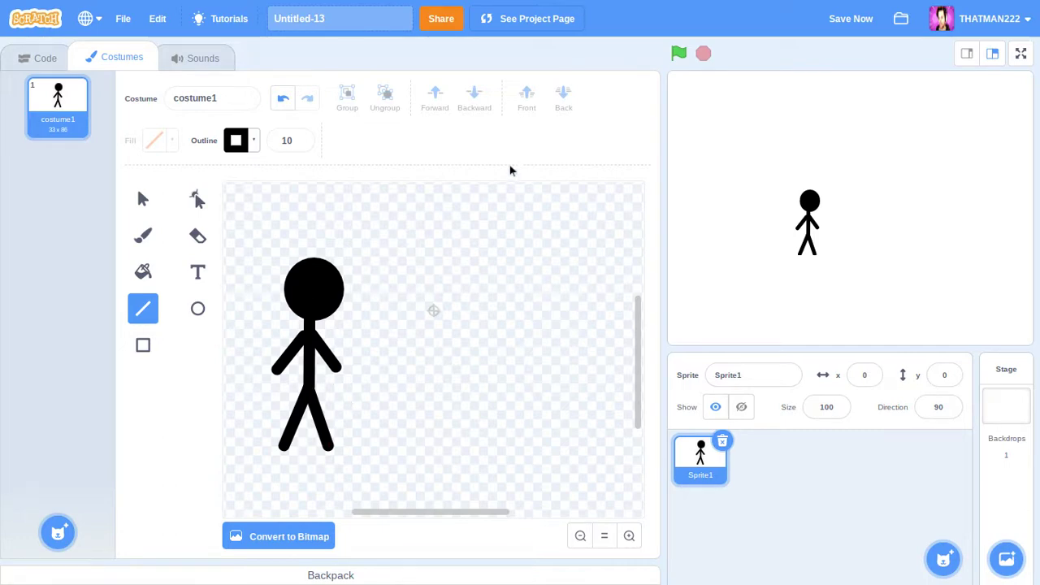
Select the whole stick figure and move it closer to the canvas's left edge.
click(143, 199)
drag(439, 248, 232, 481)
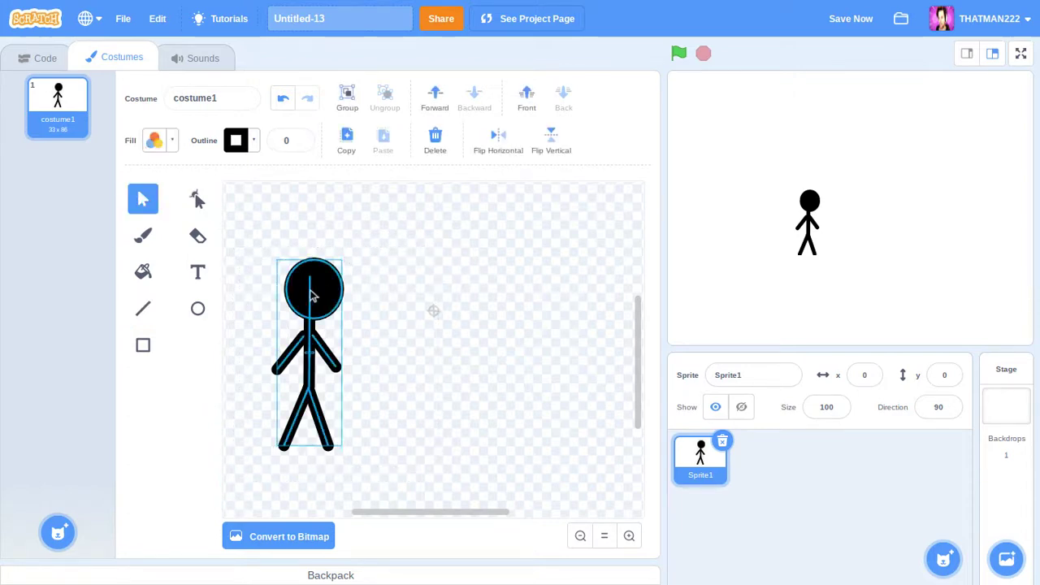
drag(309, 290, 276, 298)
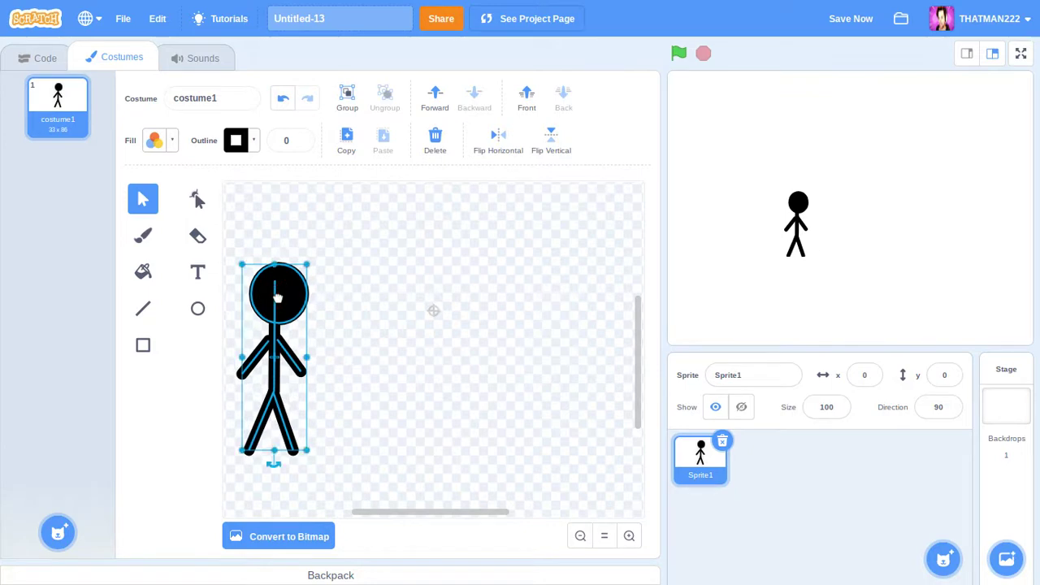
click(362, 295)
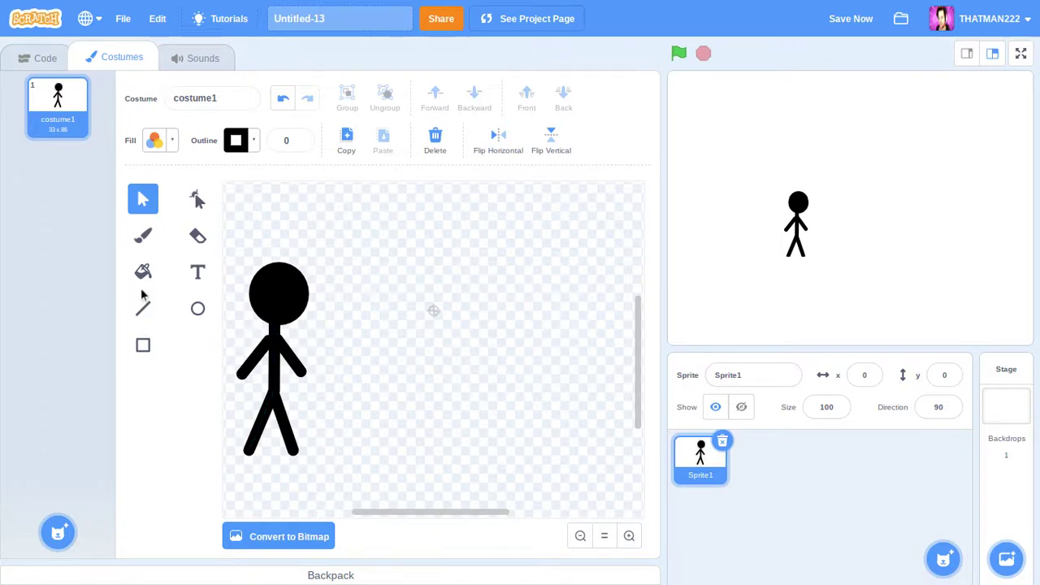
Draw a gun beside the figure from two black, outline-free rectangles: a vertical grip and a horizontal barrel at its upper end.
click(140, 348)
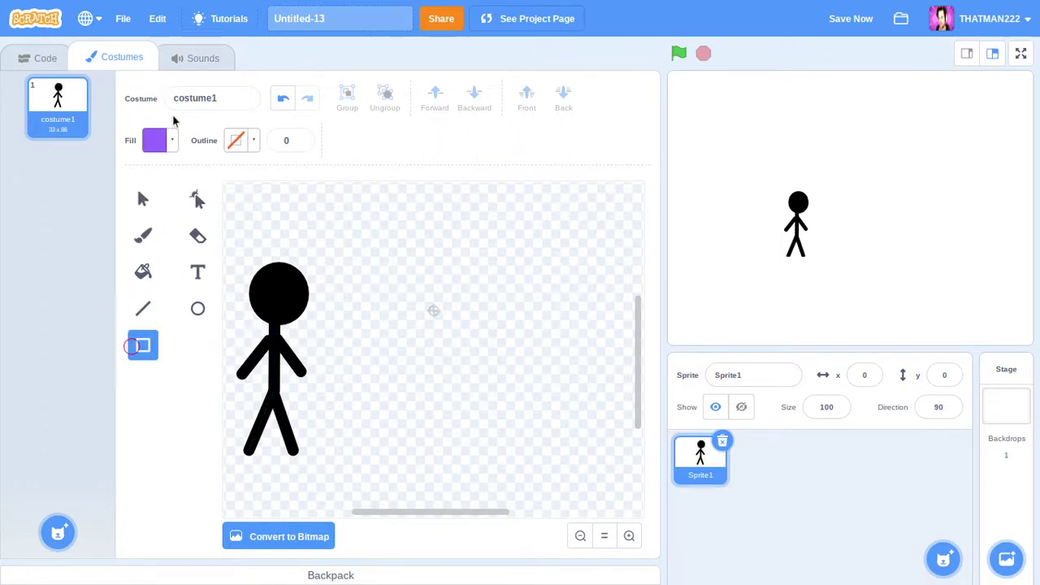
click(154, 140)
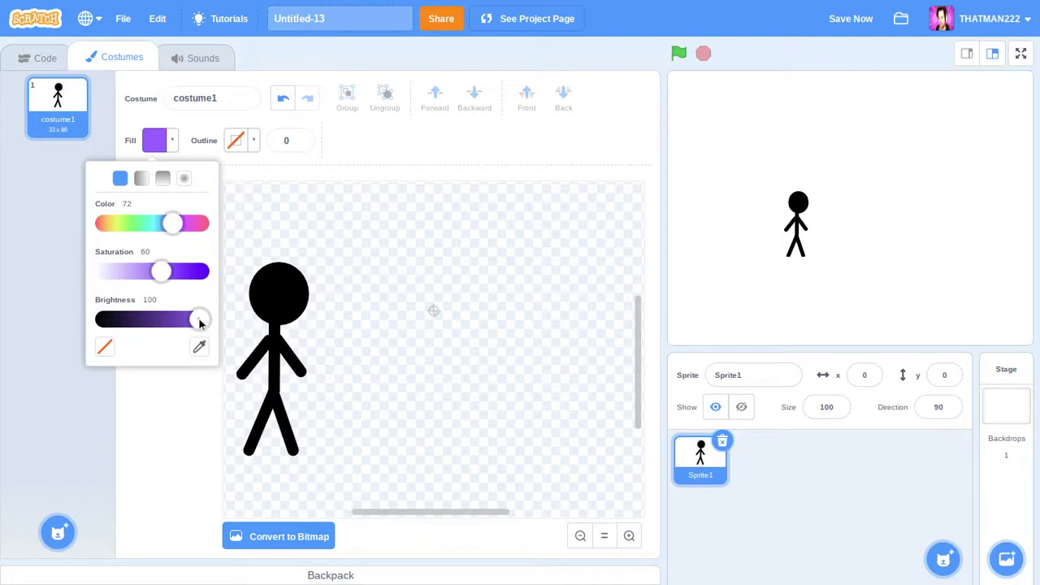
drag(197, 321, 76, 323)
click(183, 415)
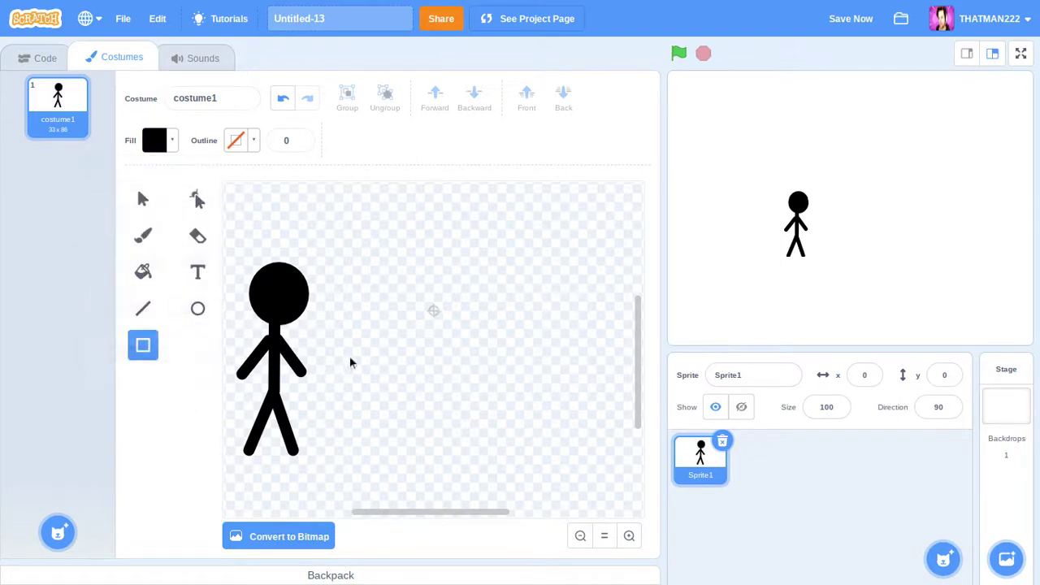
drag(363, 396, 375, 353)
click(393, 363)
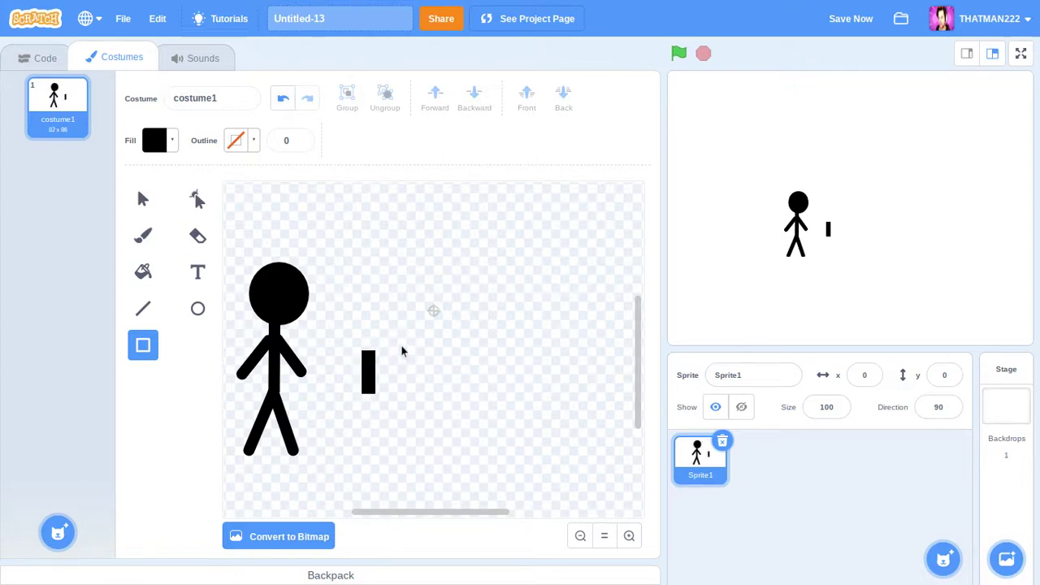
drag(398, 352, 366, 375)
click(443, 453)
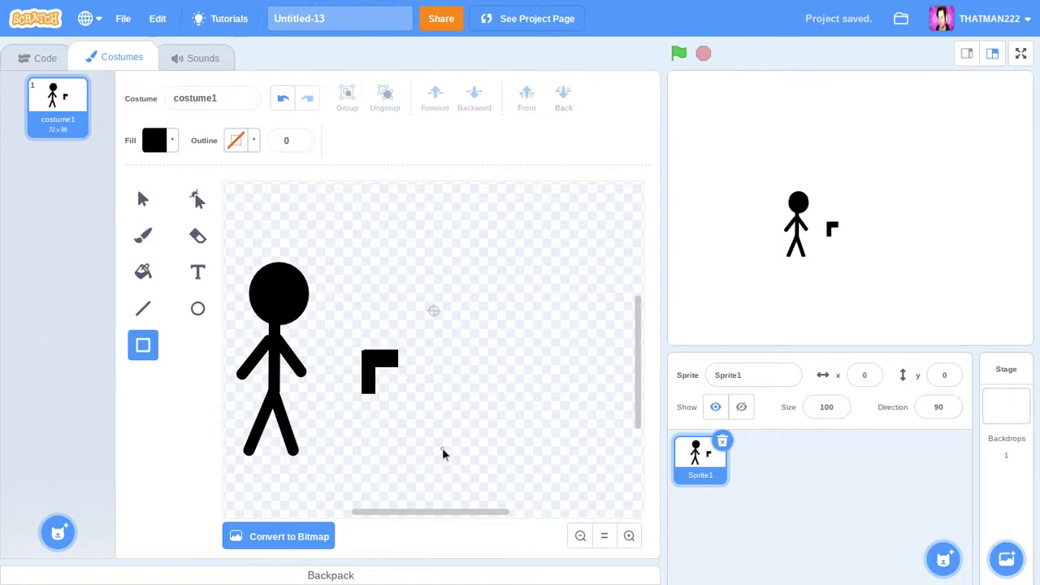
click(143, 235)
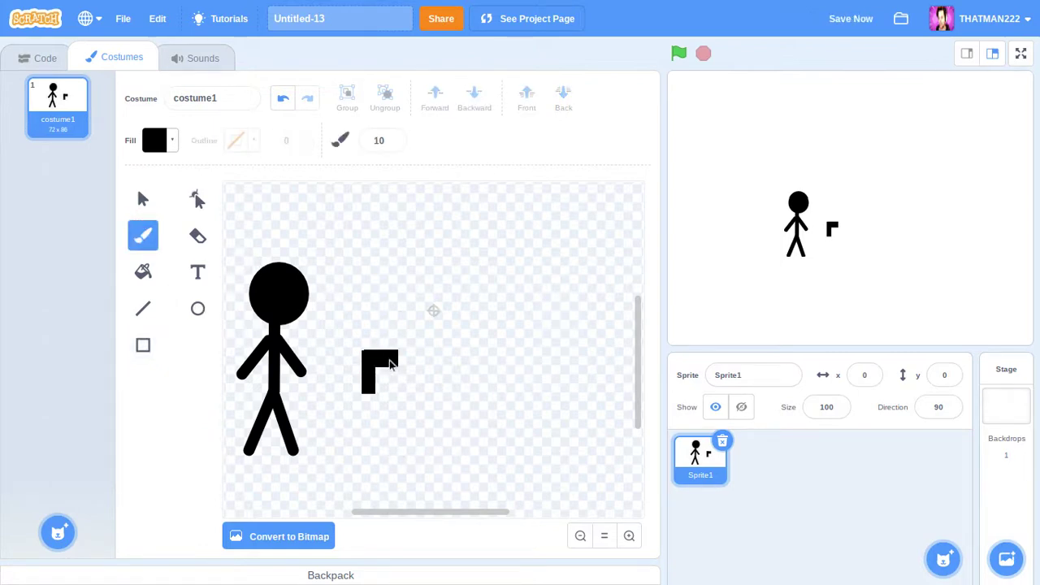
mouse_move(391, 370)
mouse_down()
mouse_move(373, 380)
mouse_move(378, 365)
mouse_up()
click(283, 99)
click(282, 99)
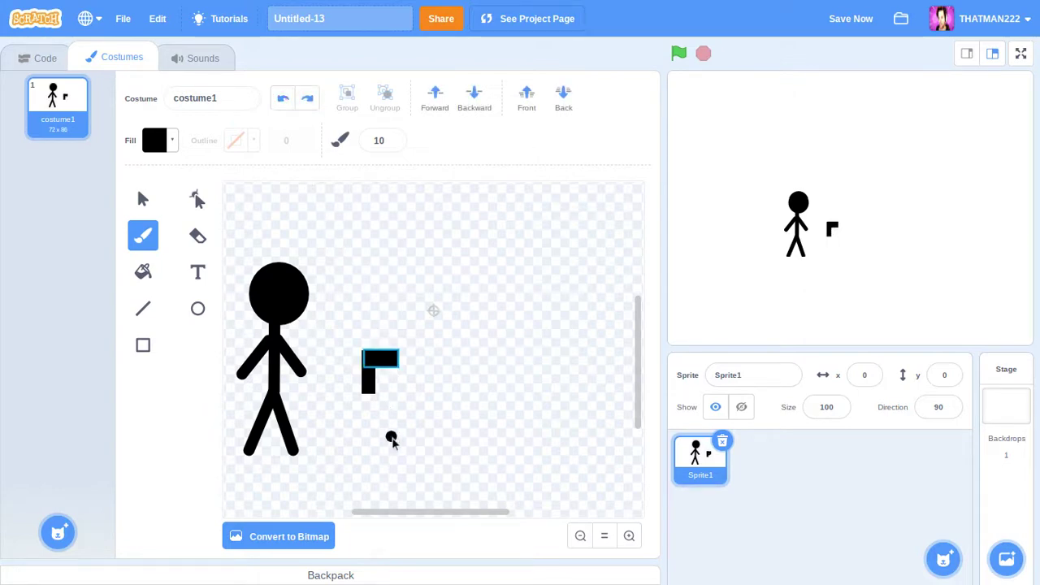
Reposition the gun's horizontal barrel rectangle so it lines up with the upper end of the grip.
click(143, 199)
click(400, 272)
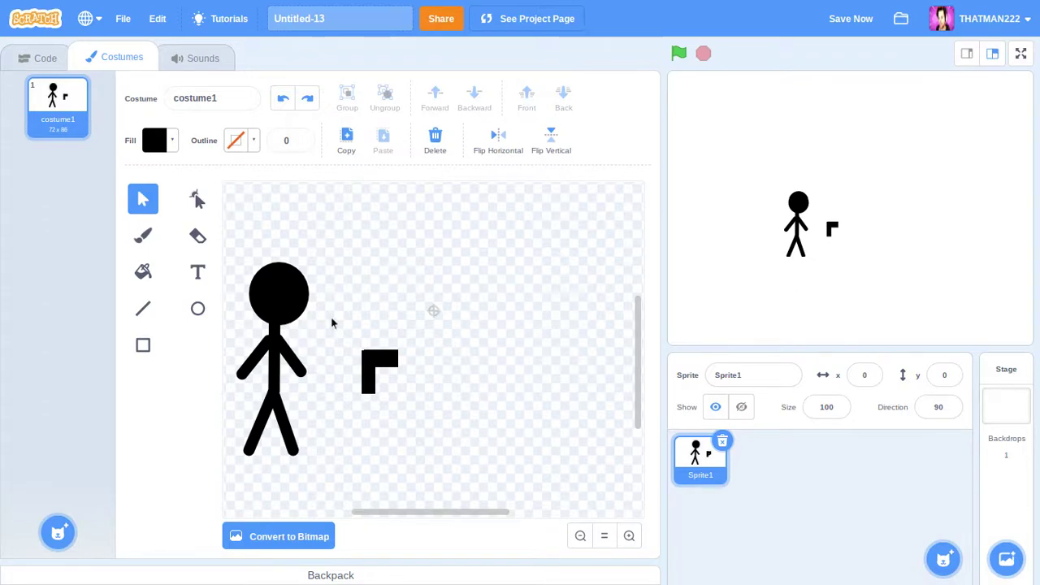
click(379, 359)
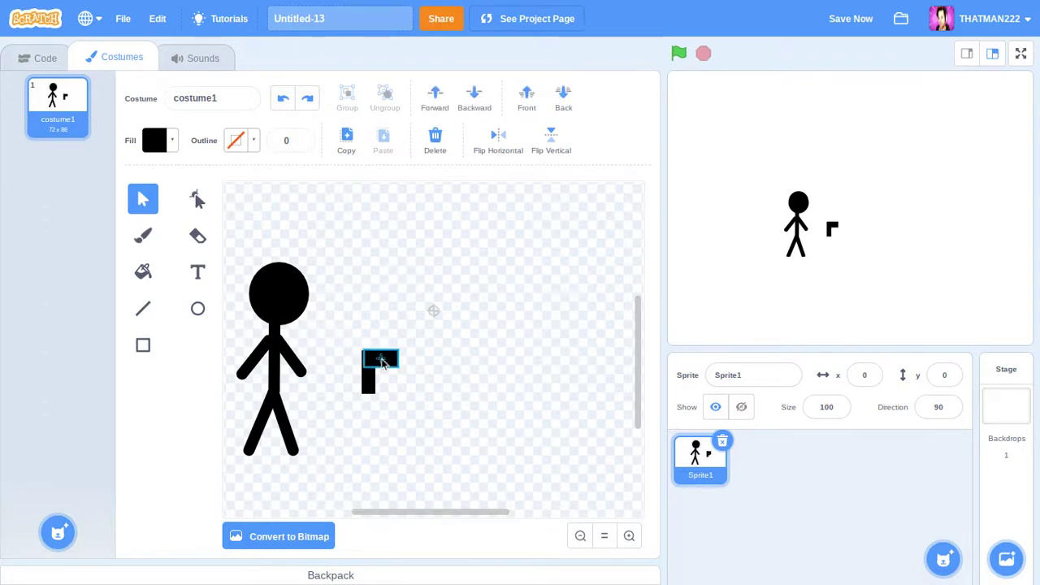
drag(378, 360, 381, 363)
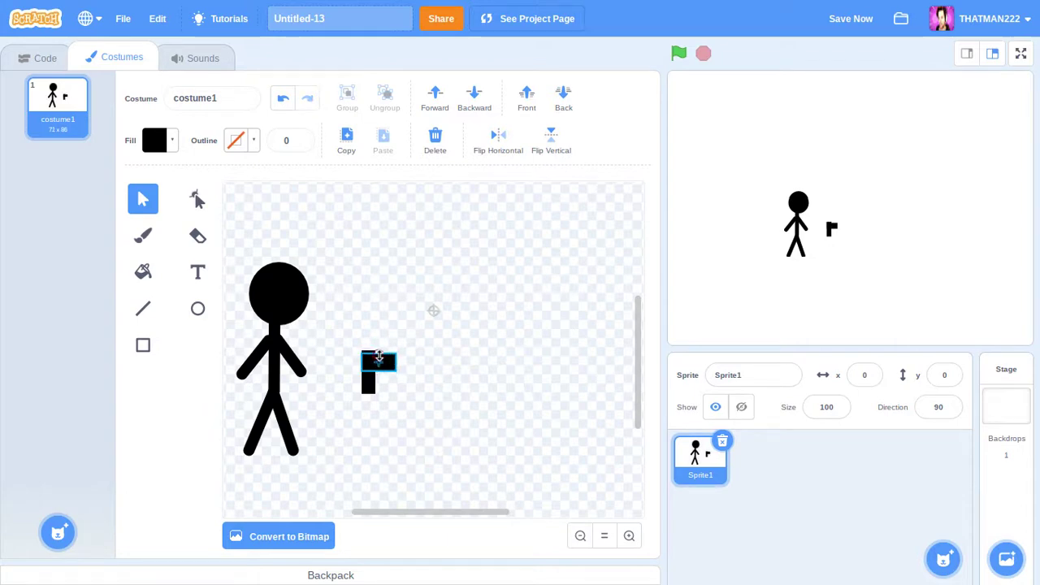
click(404, 312)
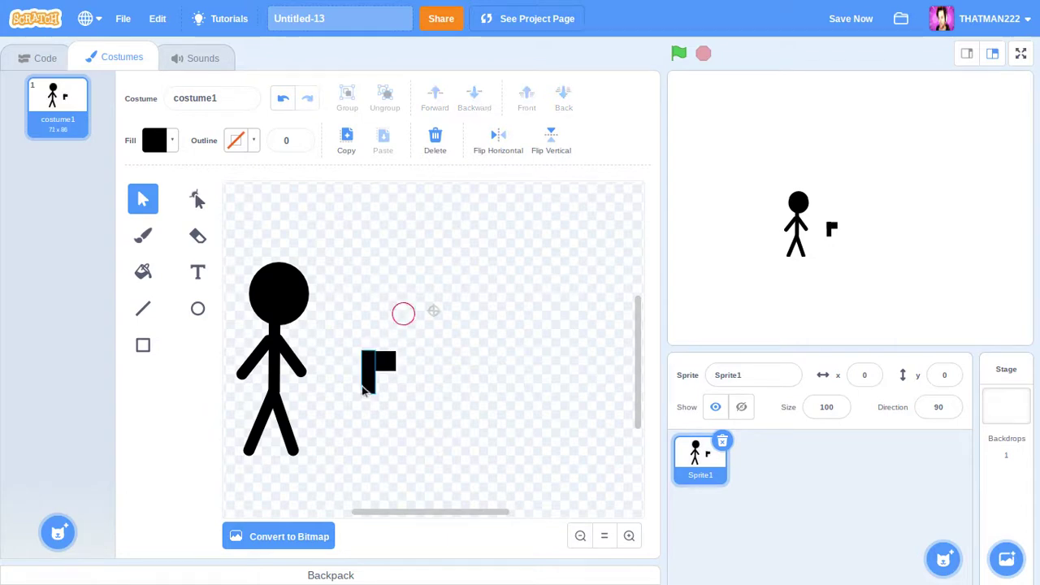
click(390, 363)
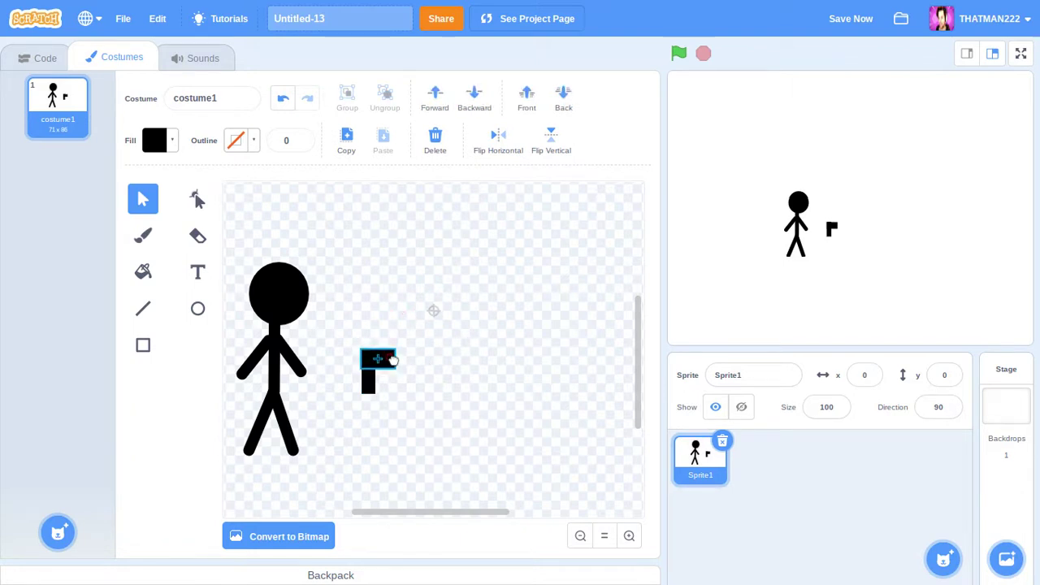
Nudge the gun's barrel into line with the grip and shorten the grip slightly at its lower end.
drag(391, 363, 393, 360)
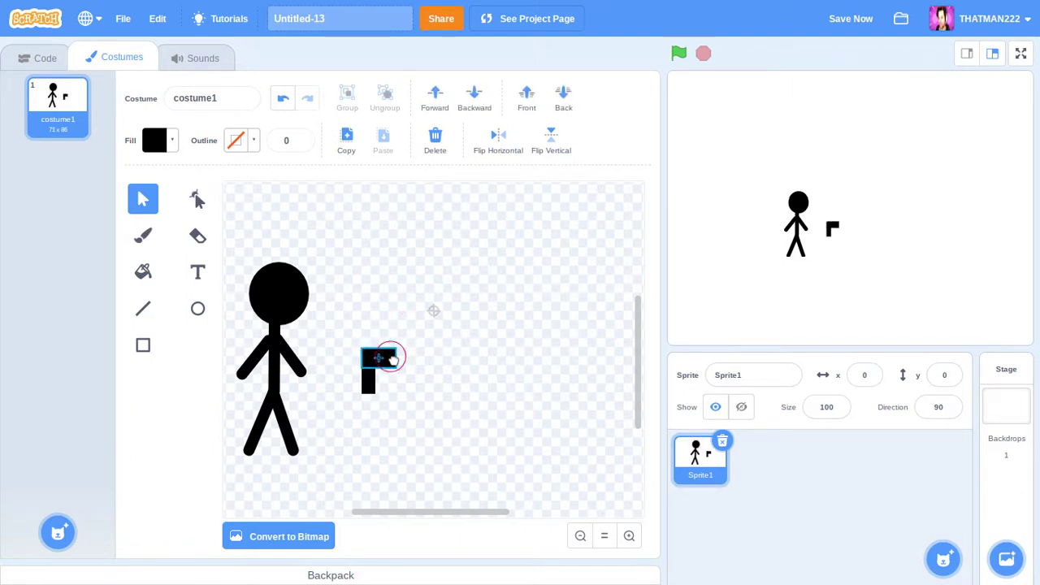
click(448, 342)
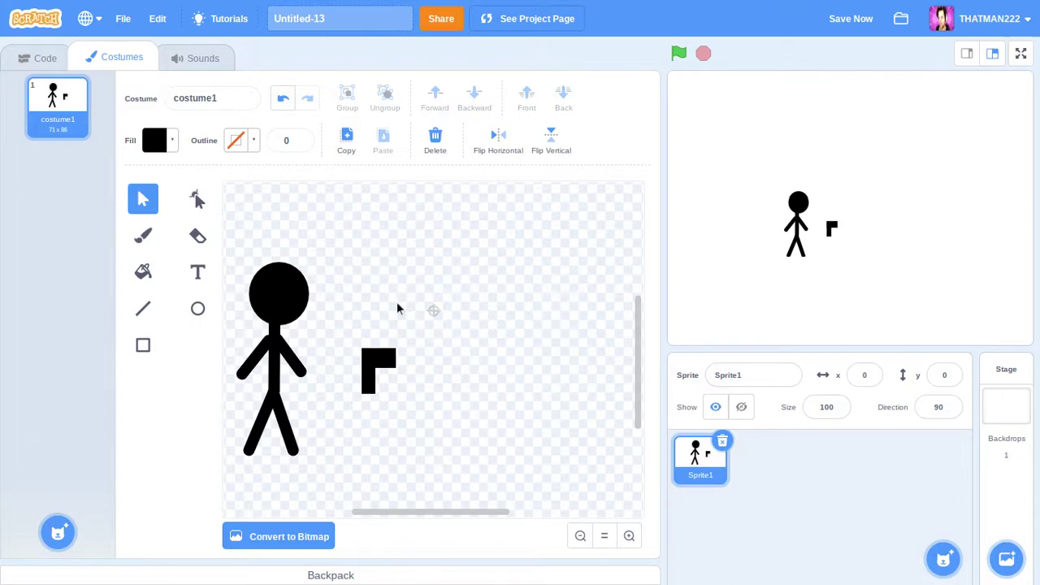
click(370, 382)
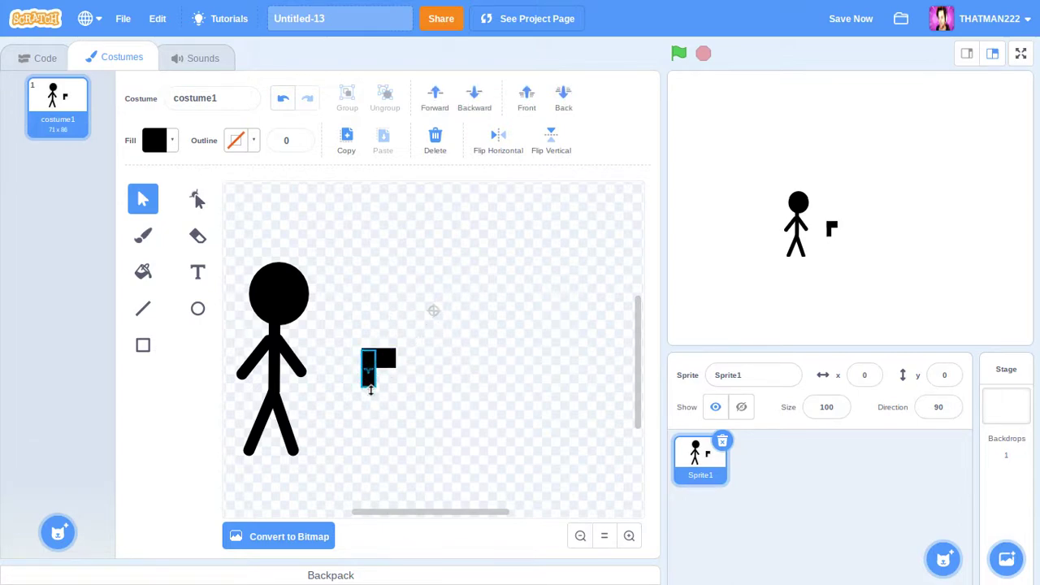
click(434, 366)
Select both gun rectangles, rotate them to tilt the barrel diagonally downward, and place the gun at the stick figure's front hand.
drag(423, 314, 346, 423)
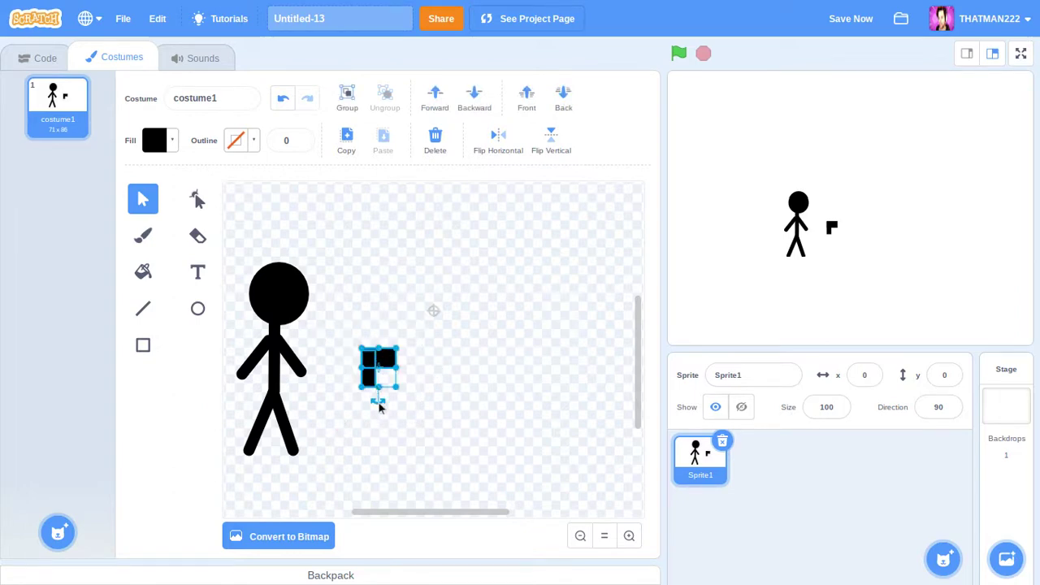
drag(378, 407, 356, 399)
drag(380, 363, 312, 374)
click(418, 377)
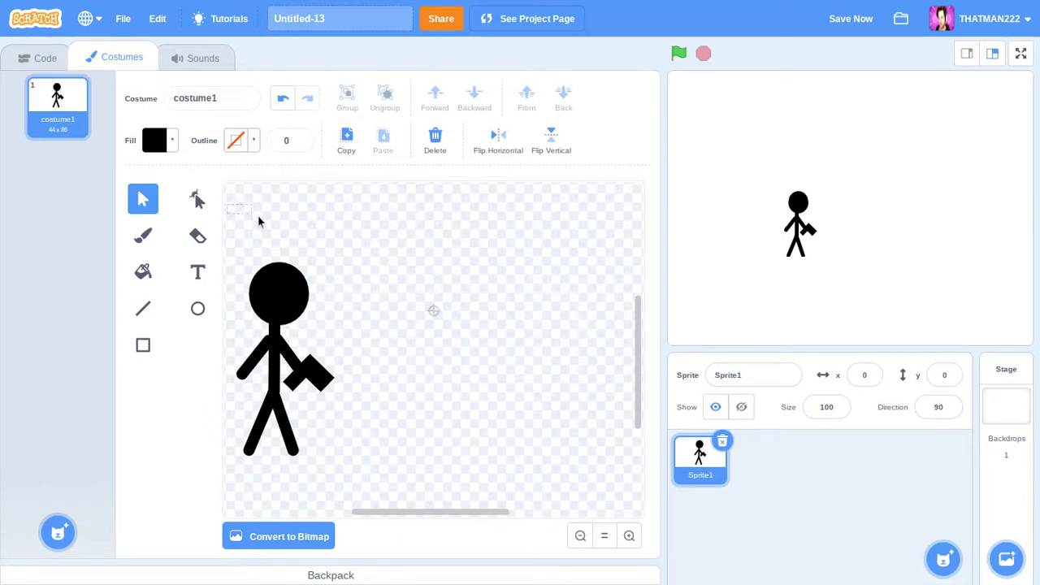
Select the stick figure and shift it slightly toward the canvas's left edge.
drag(260, 221, 285, 463)
mouse_move(285, 310)
mouse_down()
mouse_move(306, 327)
mouse_move(279, 308)
mouse_up()
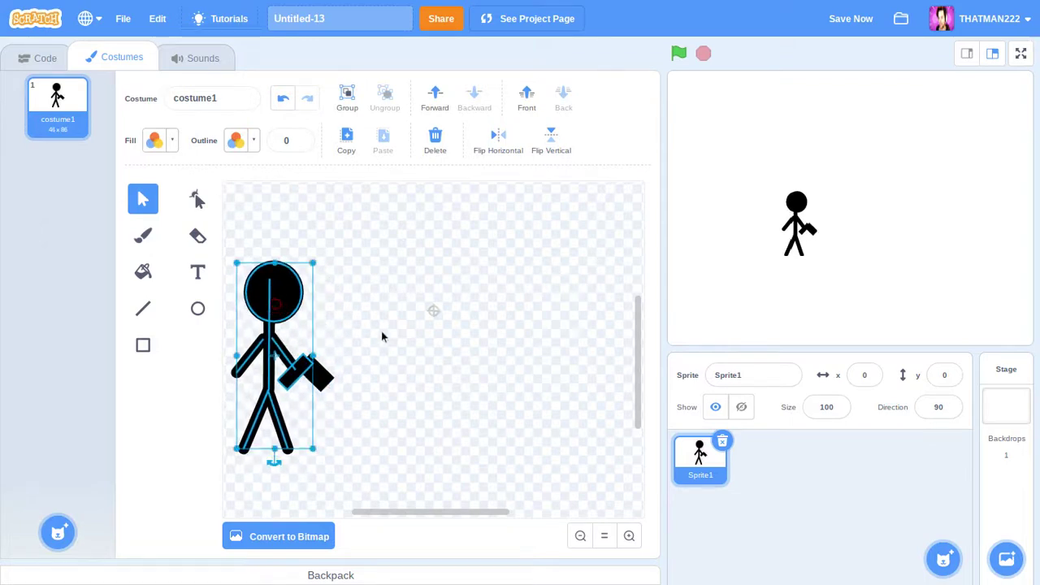
click(395, 332)
Reposition the tilted gun's grip so it sits between the figure's hand and the barrel.
click(302, 376)
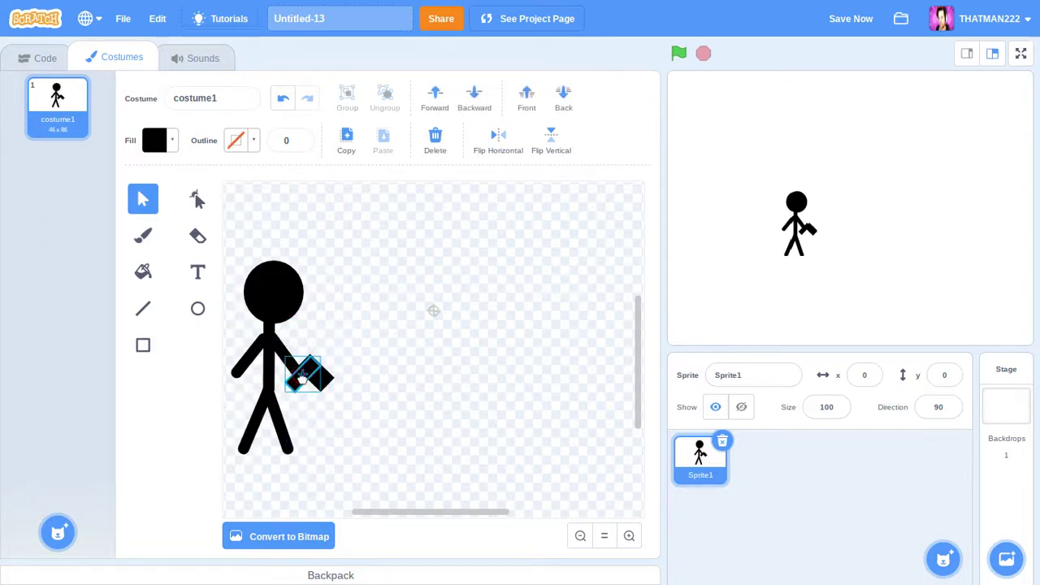
drag(302, 375, 299, 370)
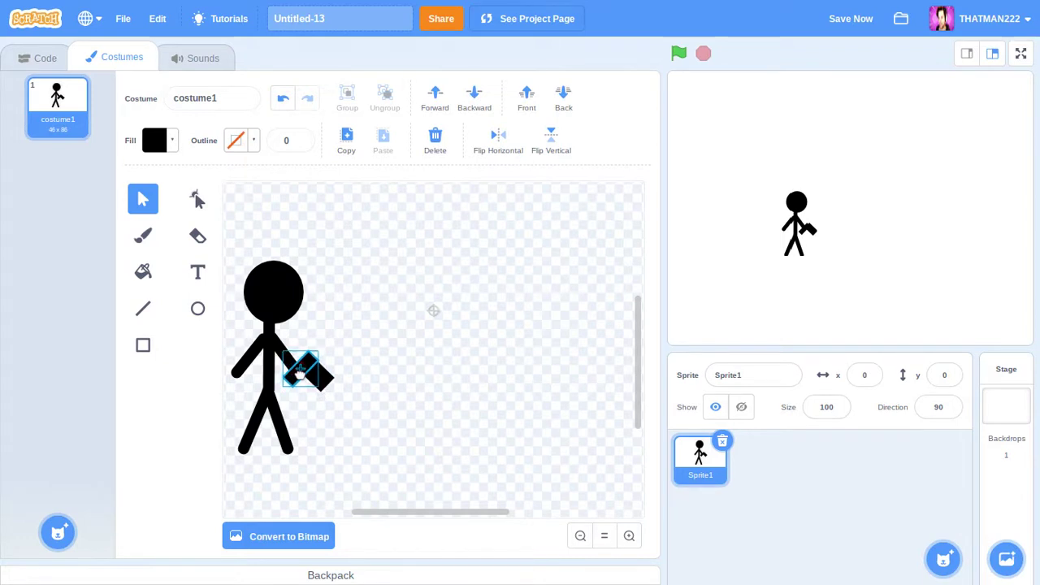
click(431, 349)
click(294, 383)
click(464, 379)
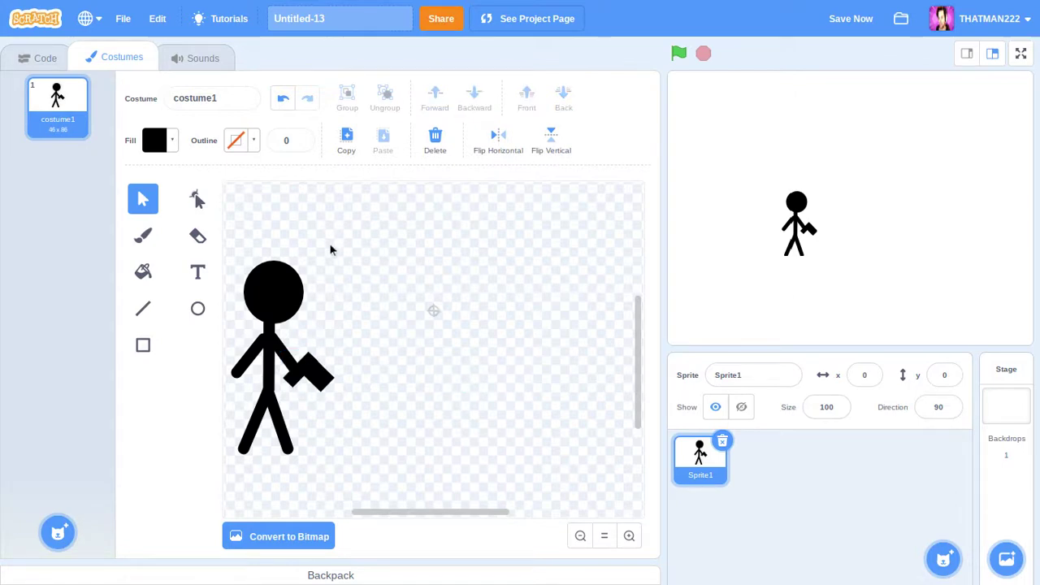
Duplicate the stick figure without the gun and place the copy in the right half of the canvas.
drag(353, 241, 229, 253)
drag(229, 468, 279, 227)
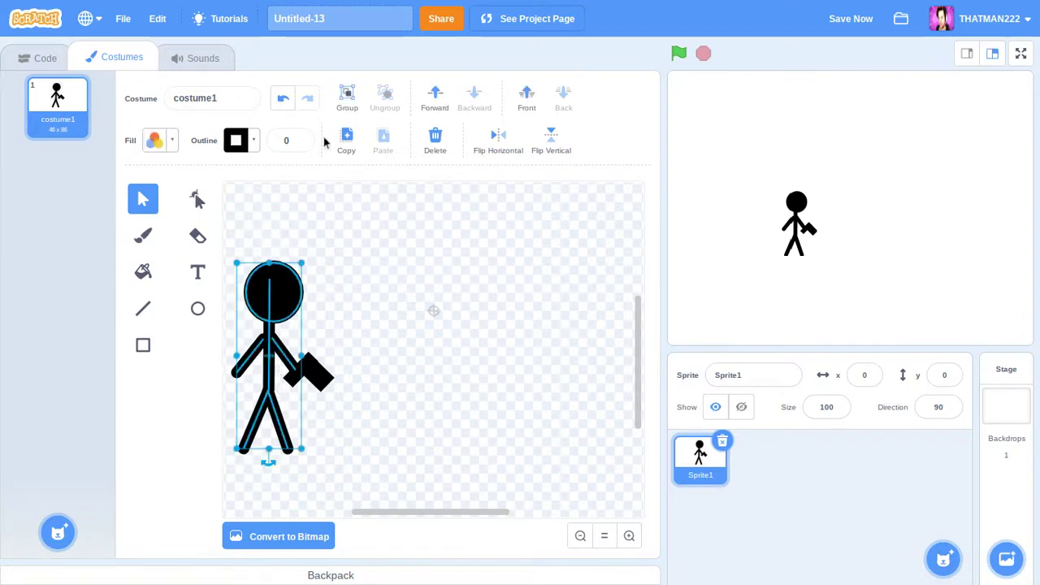
click(344, 140)
click(383, 140)
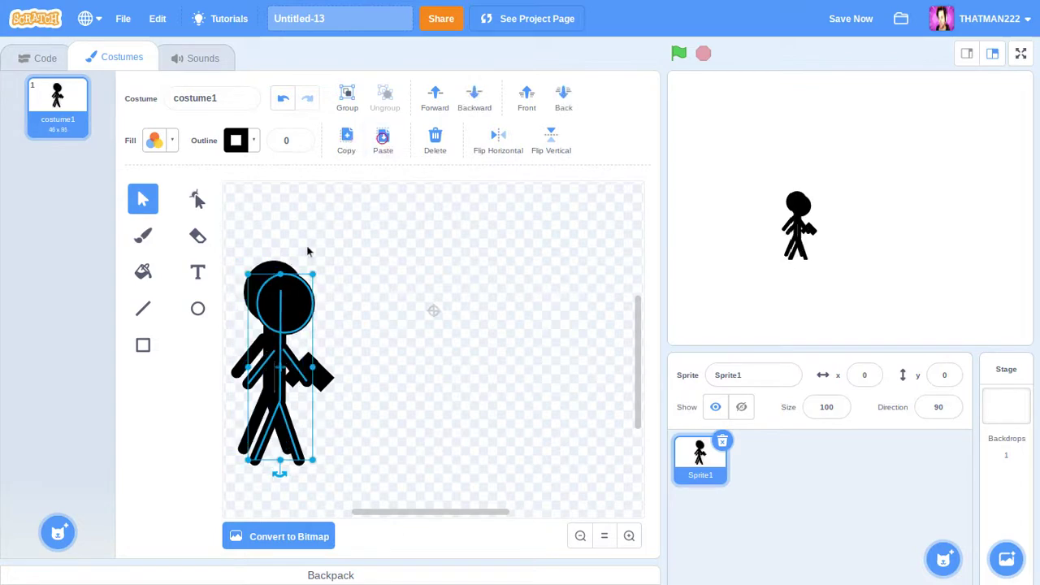
drag(300, 305, 508, 296)
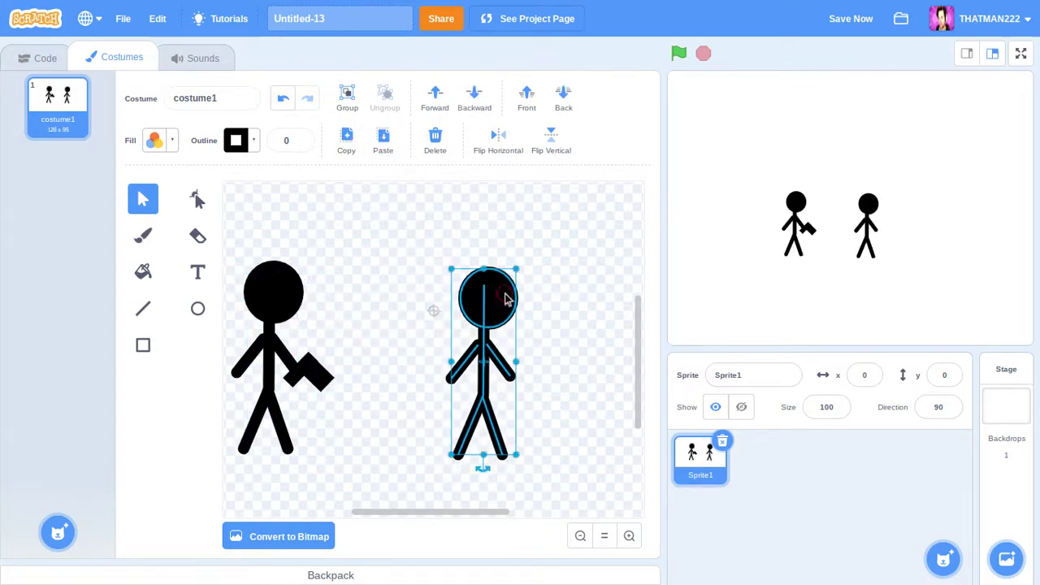
Flip the copied stick figure horizontally and raise it to line up with the armed figure.
click(485, 140)
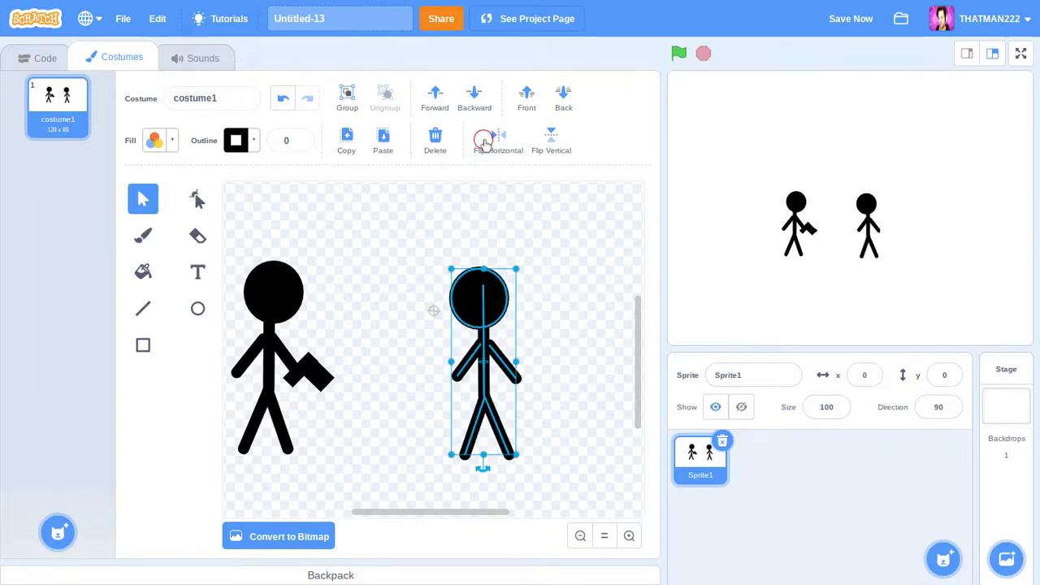
click(553, 288)
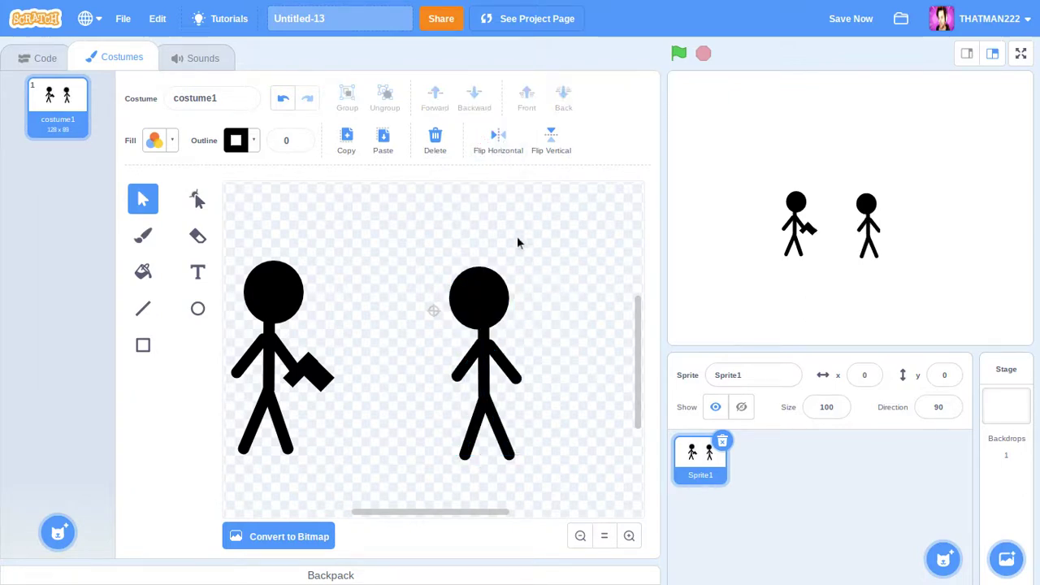
drag(533, 506, 442, 499)
drag(488, 307, 491, 297)
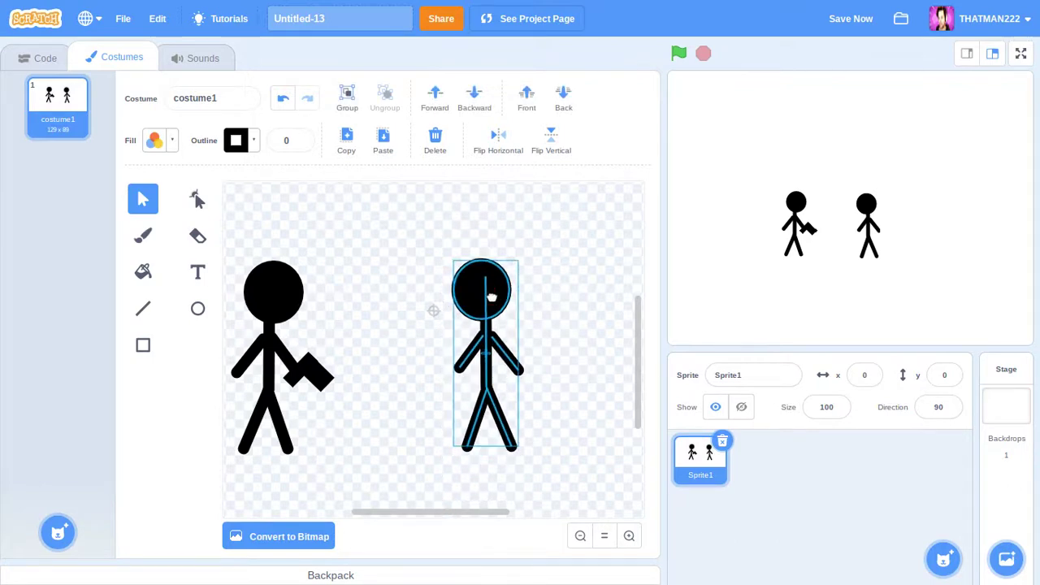
click(569, 307)
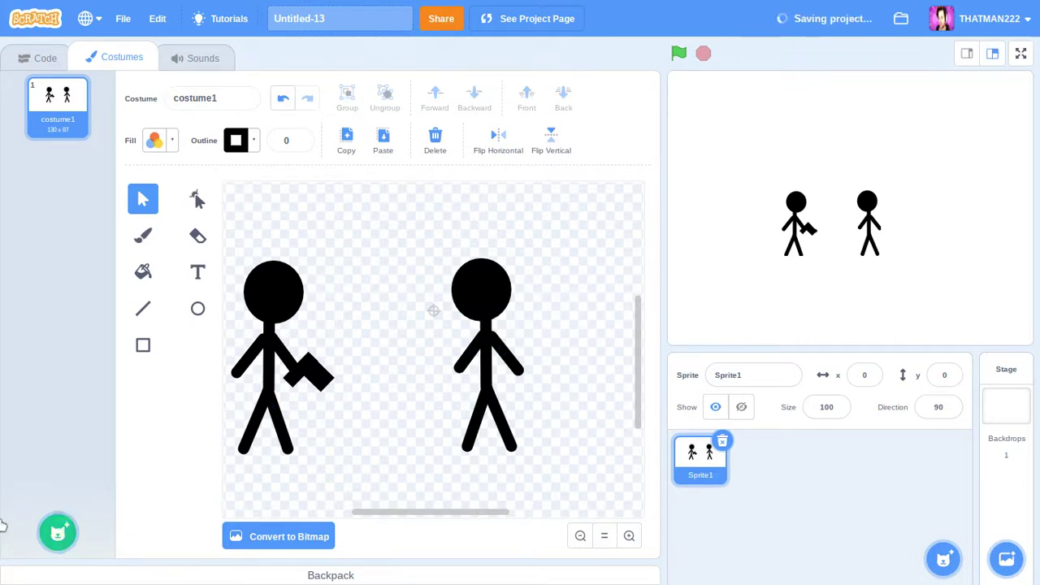
Add a blank second costume and copy both stick figures from costume1 into it.
mouse_move(58, 534)
click(59, 475)
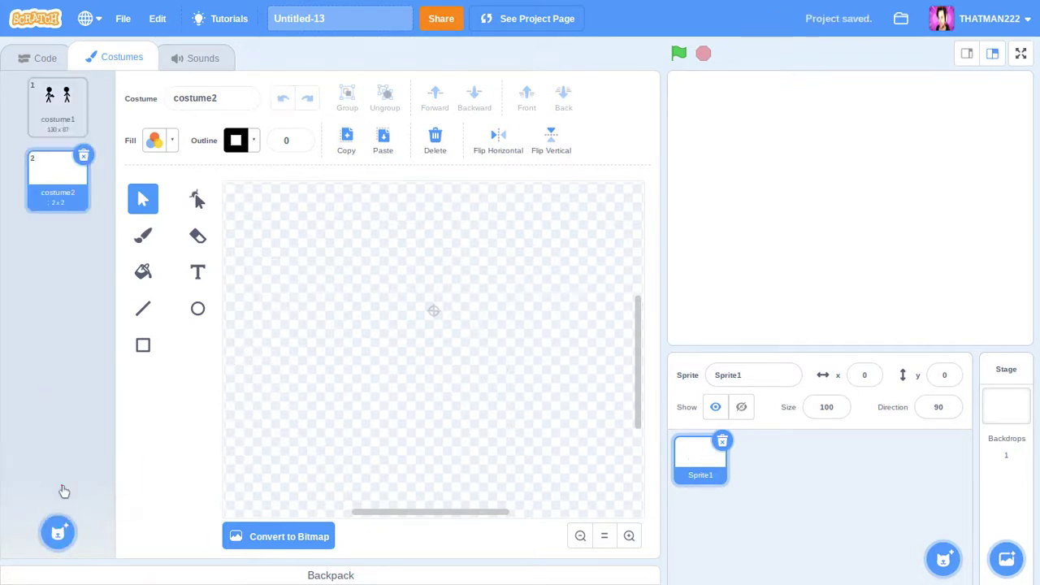
click(82, 114)
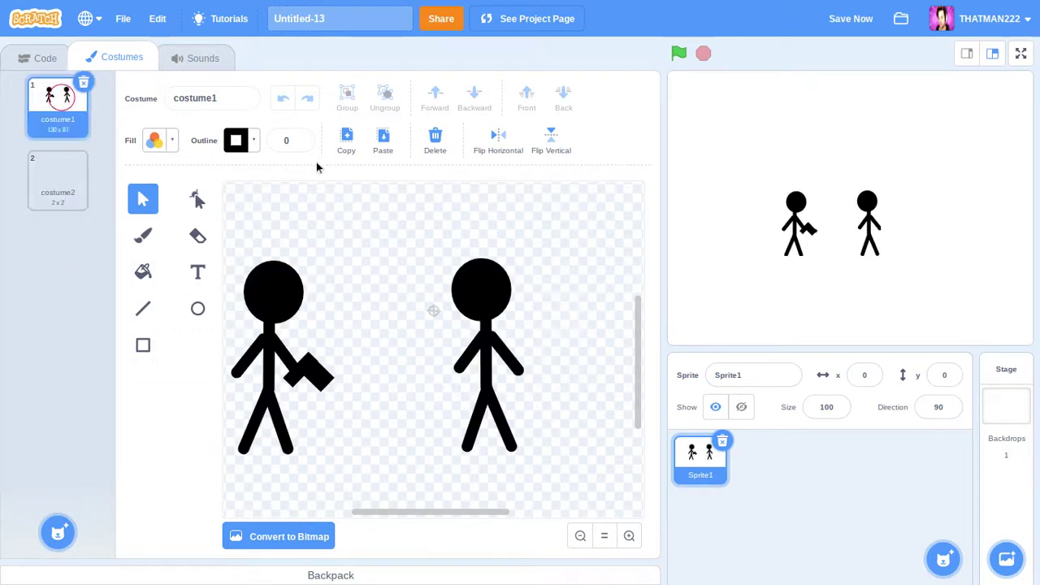
click(343, 140)
click(58, 179)
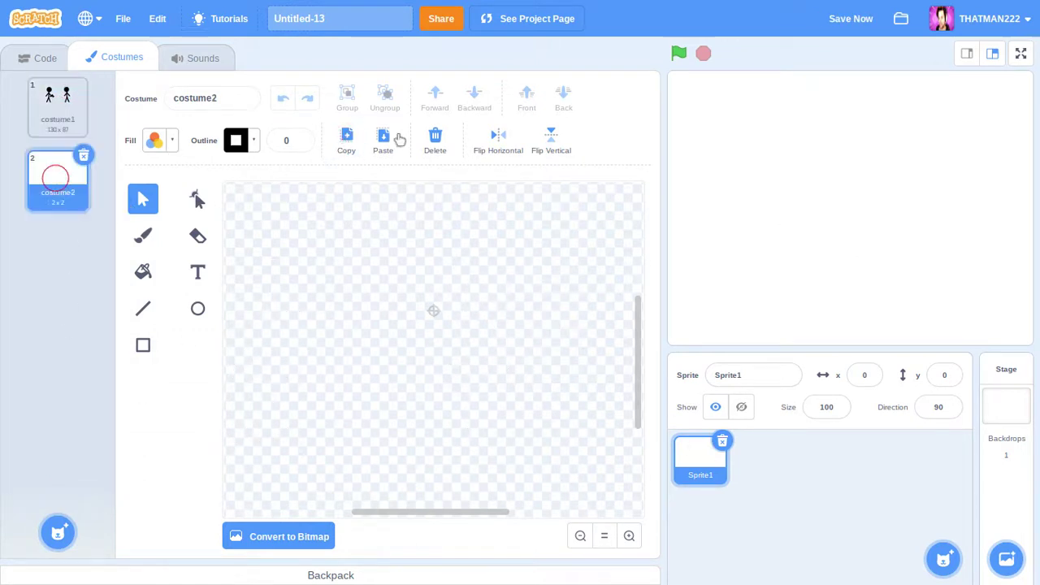
click(382, 140)
click(407, 189)
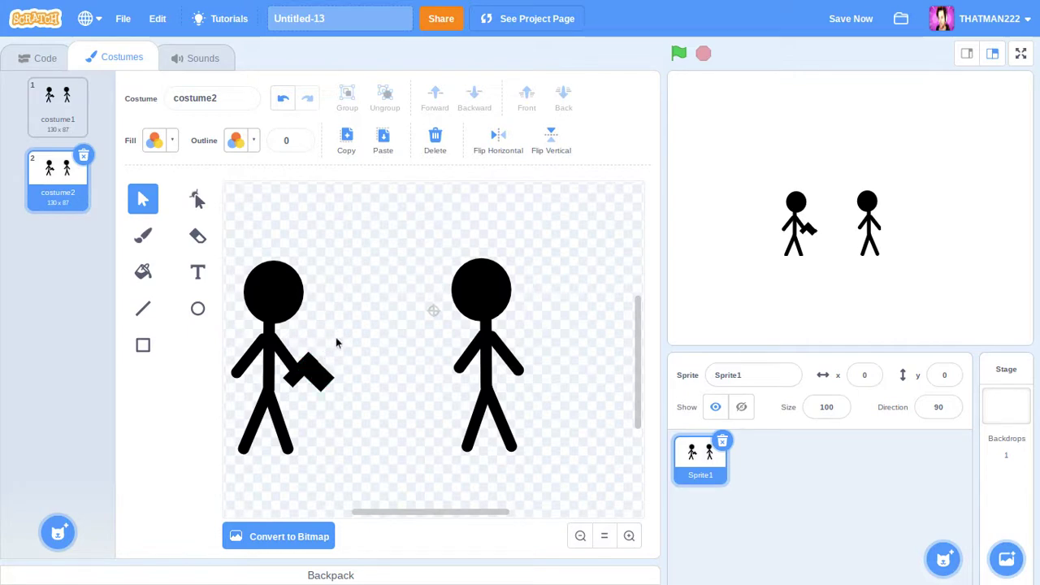
Rotate the armed figure's front arm and gun together until the arm is horizontal, and raise them to shoulder height.
click(287, 385)
click(286, 394)
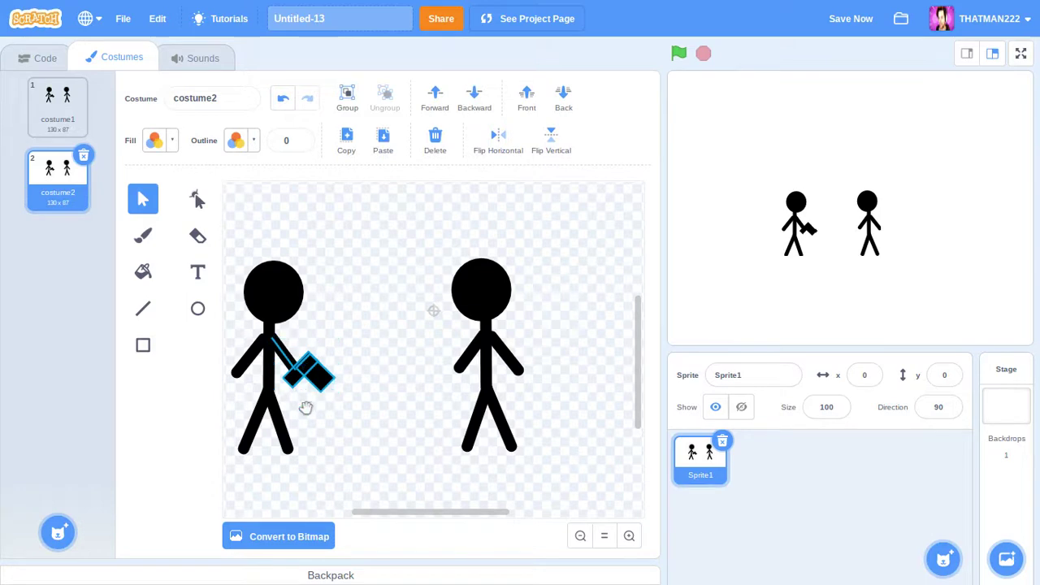
drag(306, 407, 331, 388)
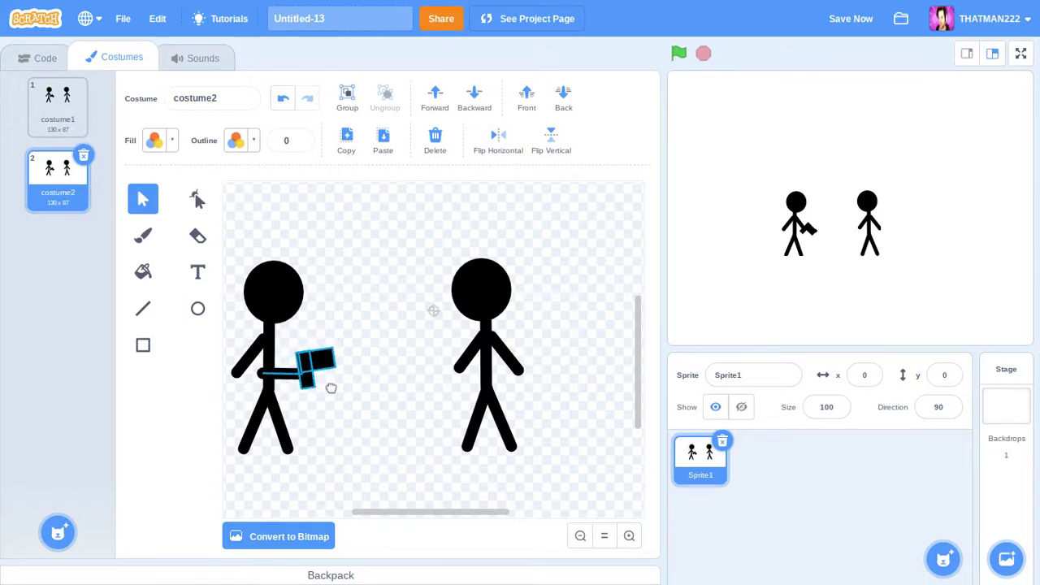
click(330, 389)
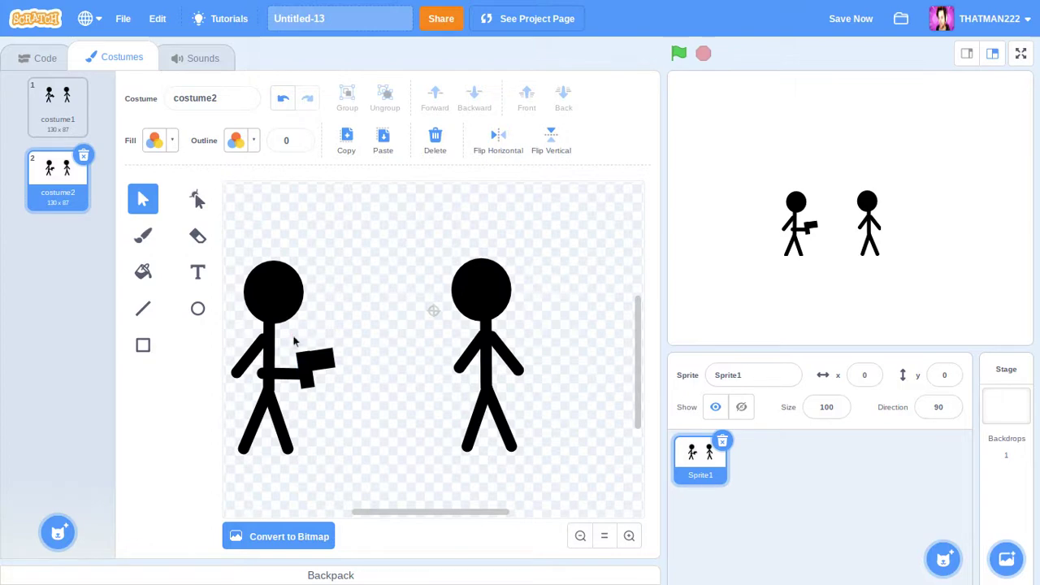
drag(321, 406, 313, 344)
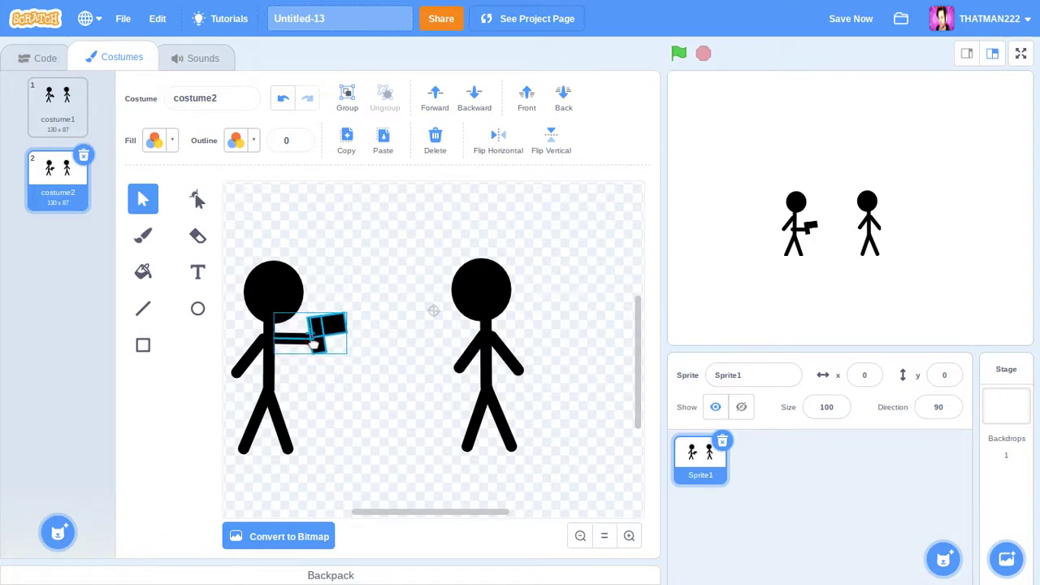
click(374, 270)
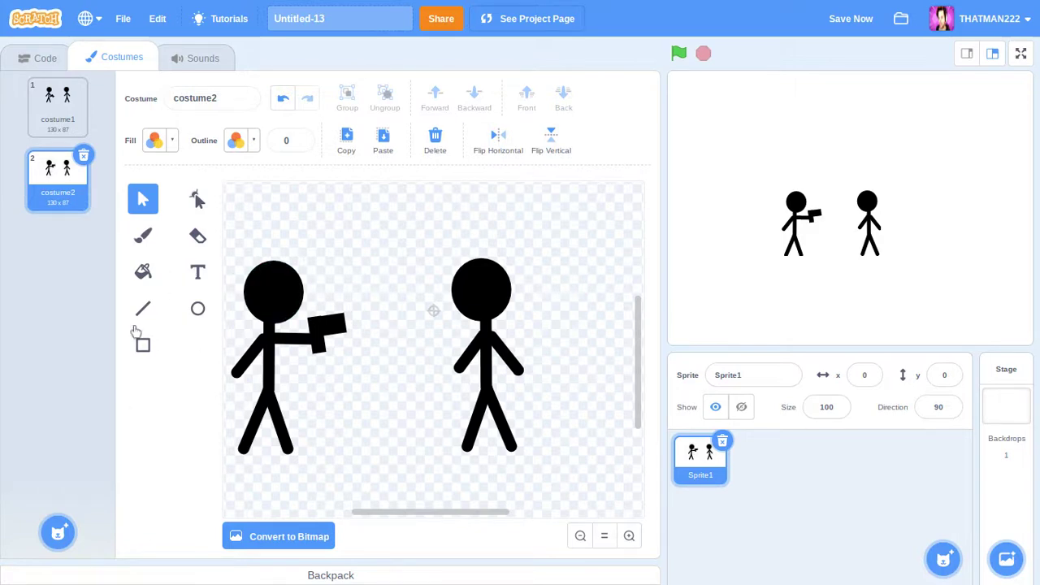
Paint a yellow-green brush dot of size 10 and color 20 beside the unarmed figure's head, on the side facing the gun.
click(143, 235)
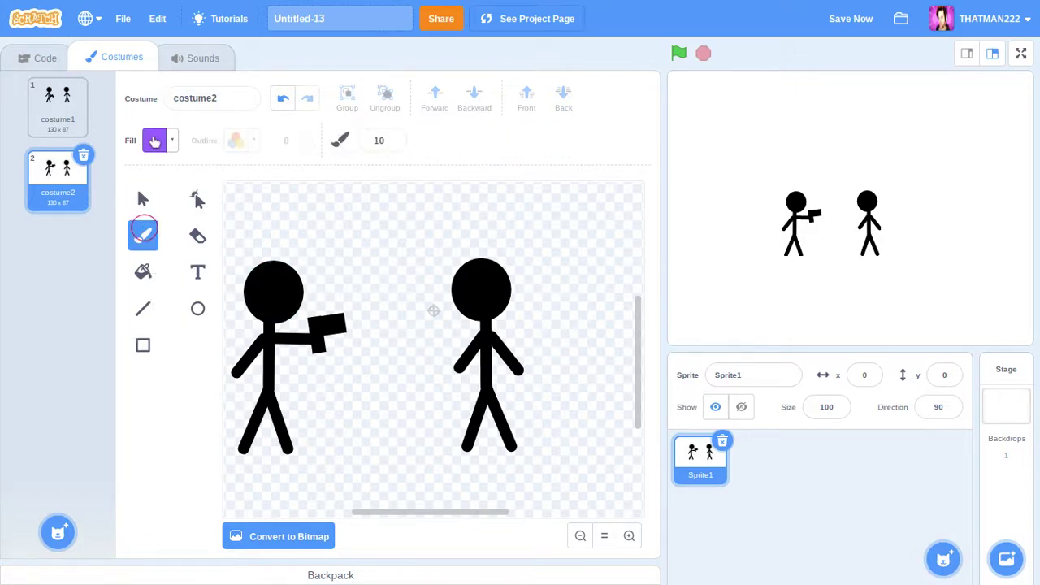
click(156, 140)
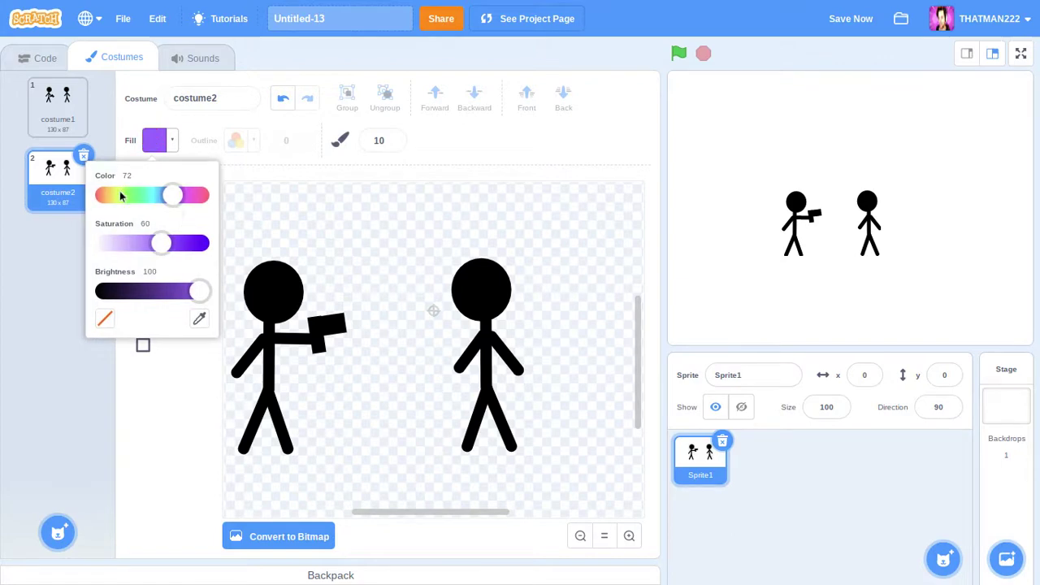
click(120, 196)
click(109, 457)
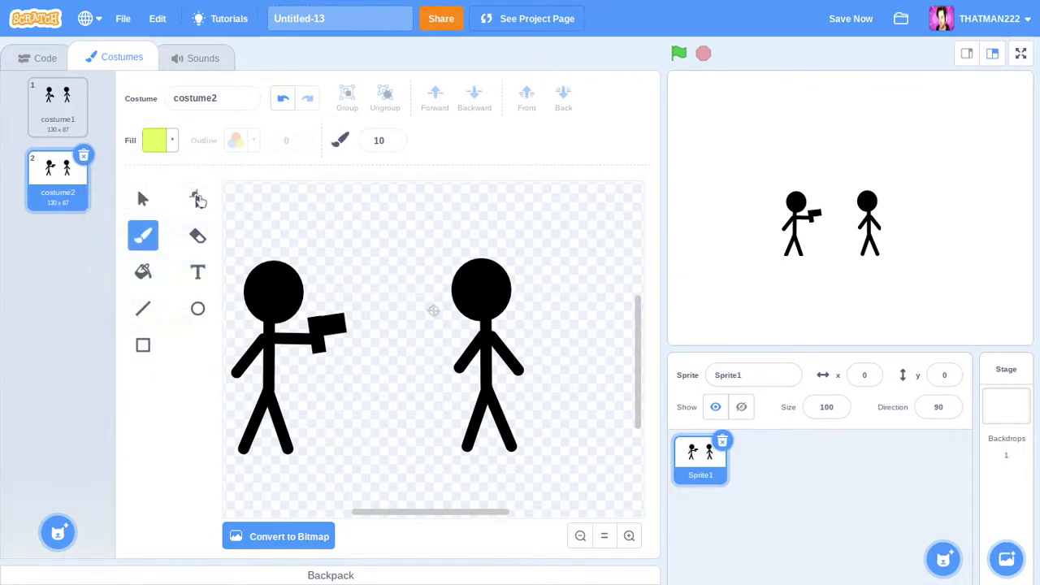
click(448, 300)
Paint a dark red wound on the unarmed figure's head with brush color 0, saturation 100 and brightness 66.
click(162, 141)
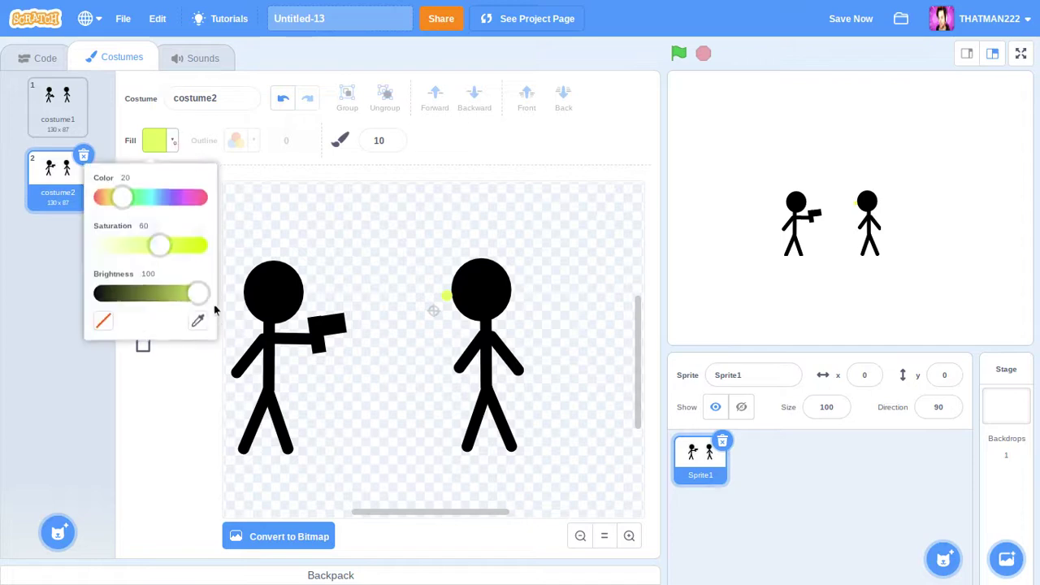
drag(120, 196, 105, 196)
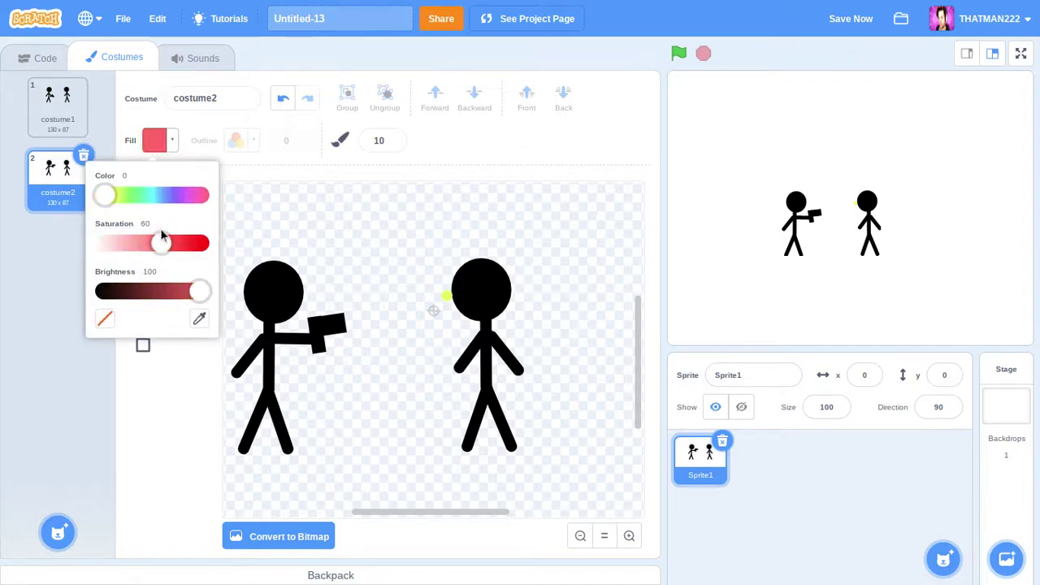
drag(162, 238, 199, 242)
drag(200, 291, 171, 296)
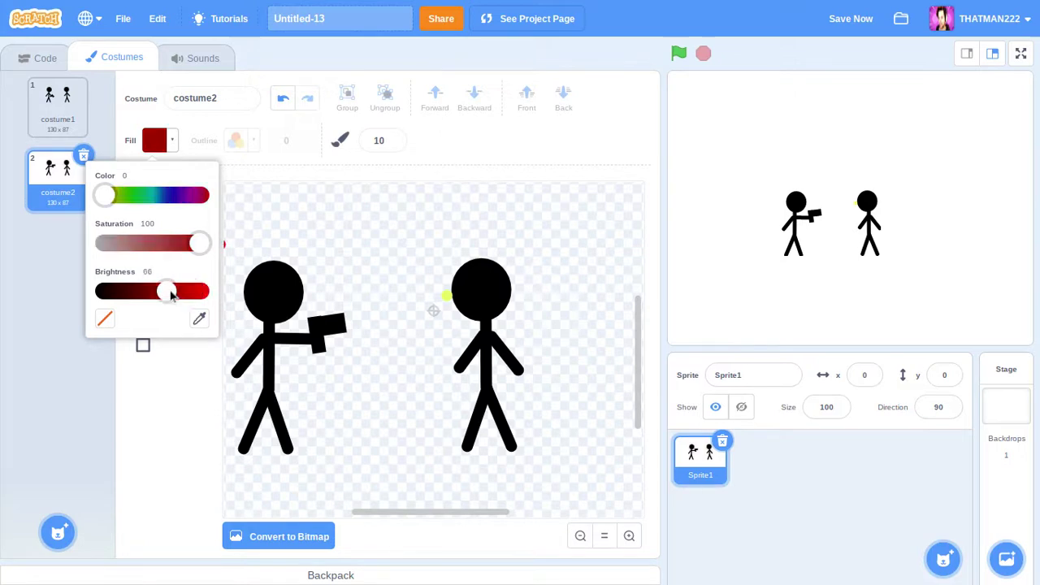
click(101, 446)
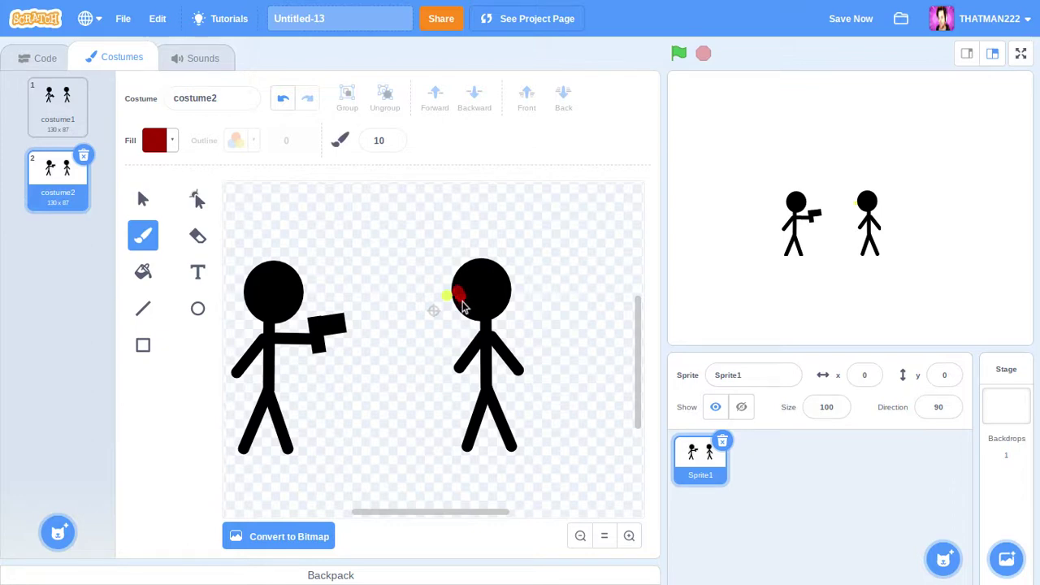
mouse_move(457, 294)
mouse_down()
mouse_move(460, 278)
mouse_move(453, 315)
mouse_up()
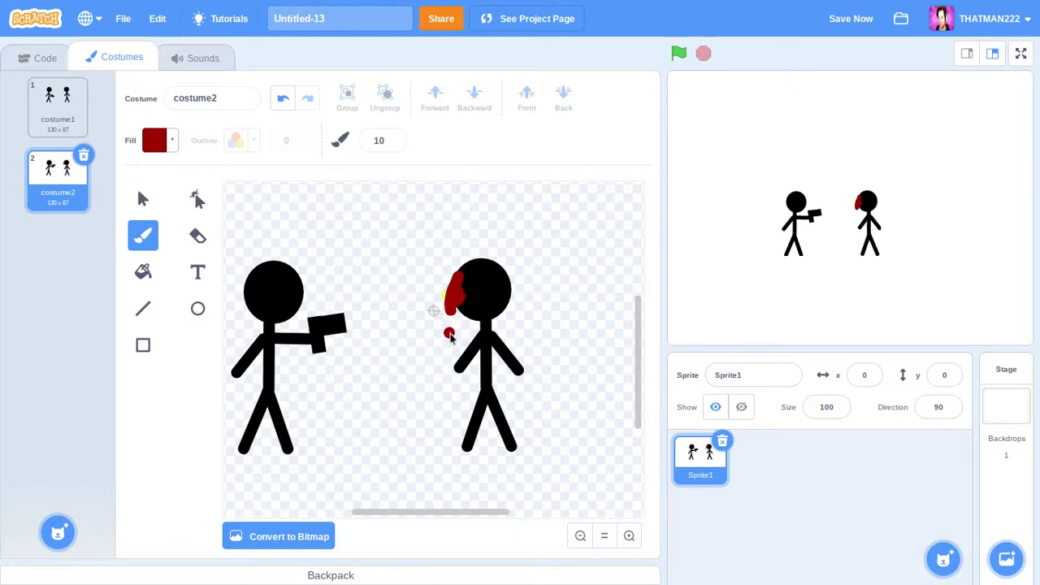
Paint a trail of dark red drops falling from the wound and a pool at the unarmed figure's feet.
click(443, 368)
click(439, 399)
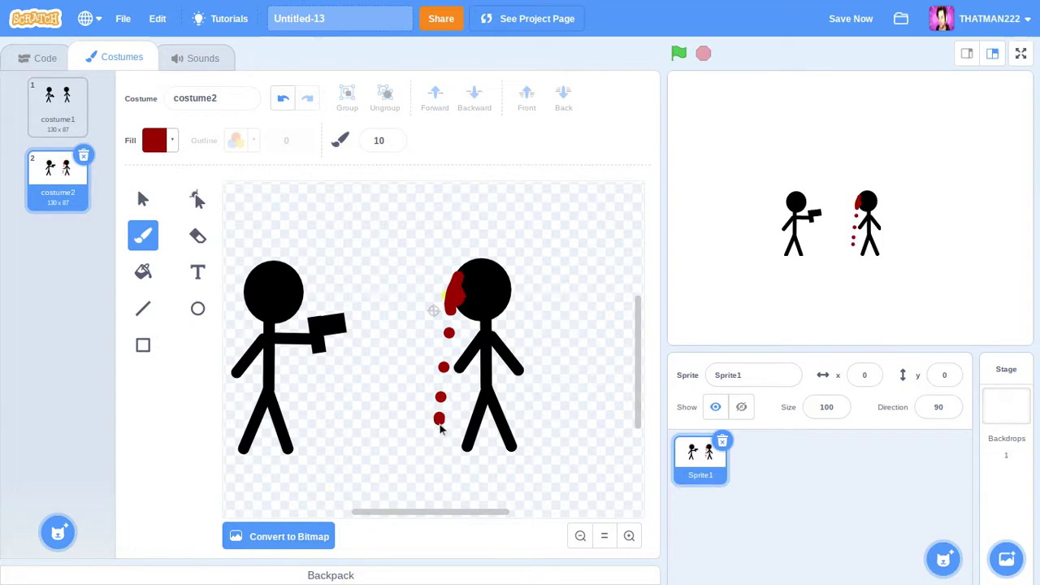
click(439, 419)
mouse_move(443, 448)
mouse_down()
mouse_move(415, 453)
mouse_move(449, 455)
mouse_move(455, 439)
mouse_move(405, 460)
mouse_move(432, 458)
mouse_move(383, 445)
mouse_move(408, 461)
mouse_move(413, 447)
mouse_move(395, 458)
mouse_move(443, 443)
mouse_up()
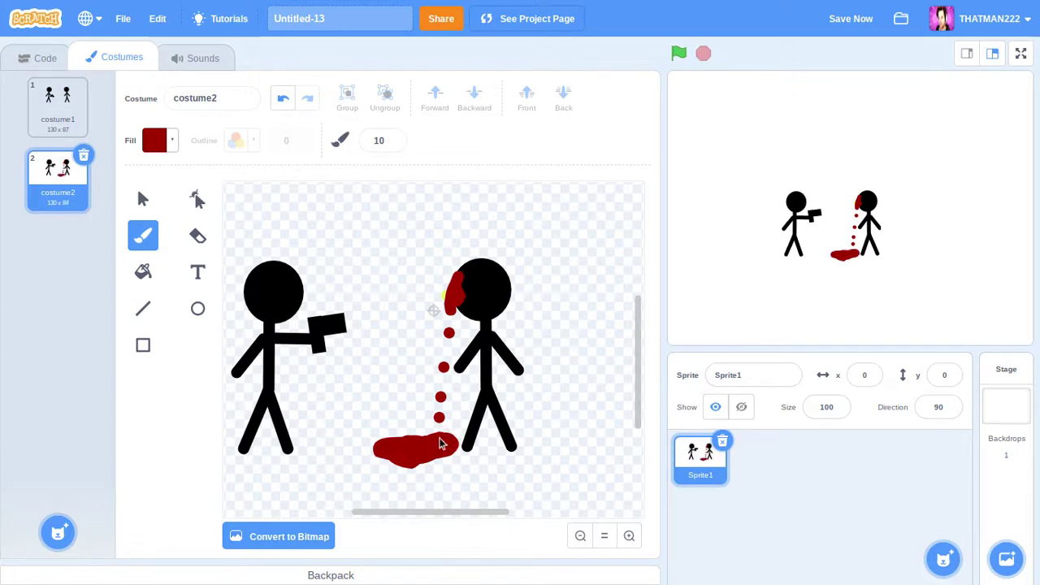
Select the head, torso, arms and legs of the wounded figure and rotate them together slightly.
click(497, 272)
click(143, 199)
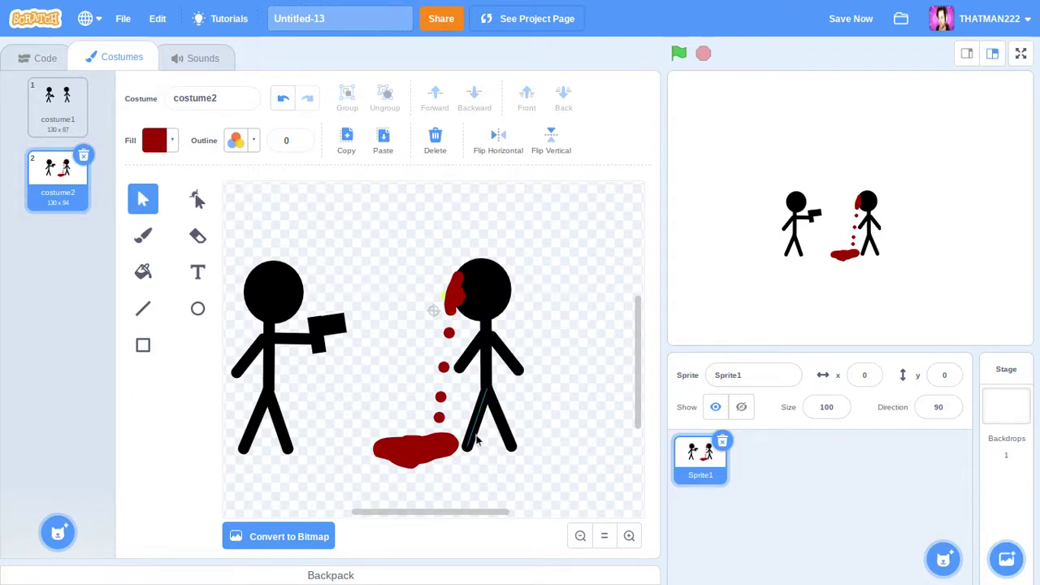
drag(561, 247, 492, 448)
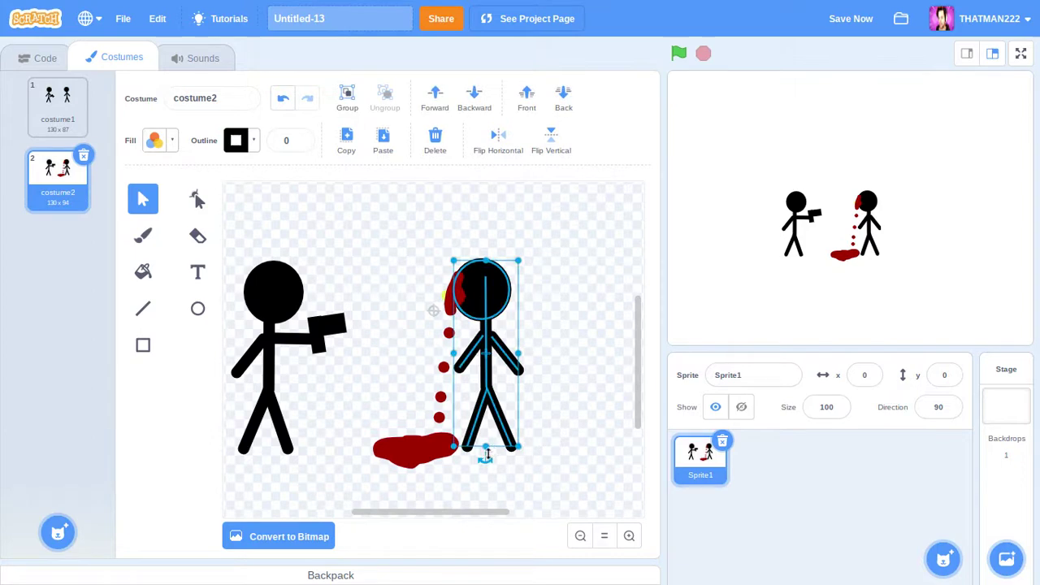
click(486, 459)
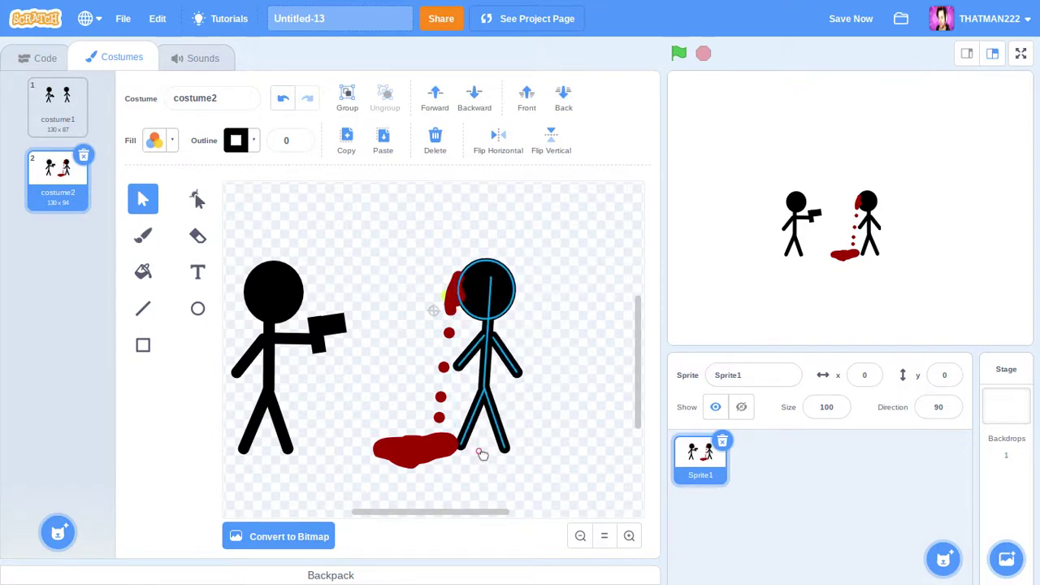
click(571, 362)
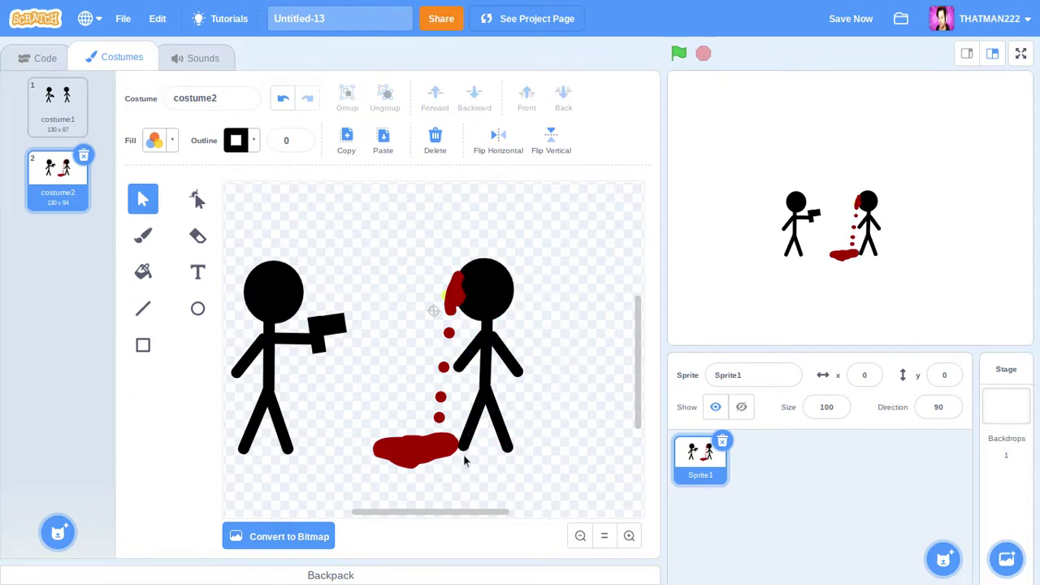
Rotate the wounded figure's front leg forward over the blood pool and move it back onto the hip.
click(472, 431)
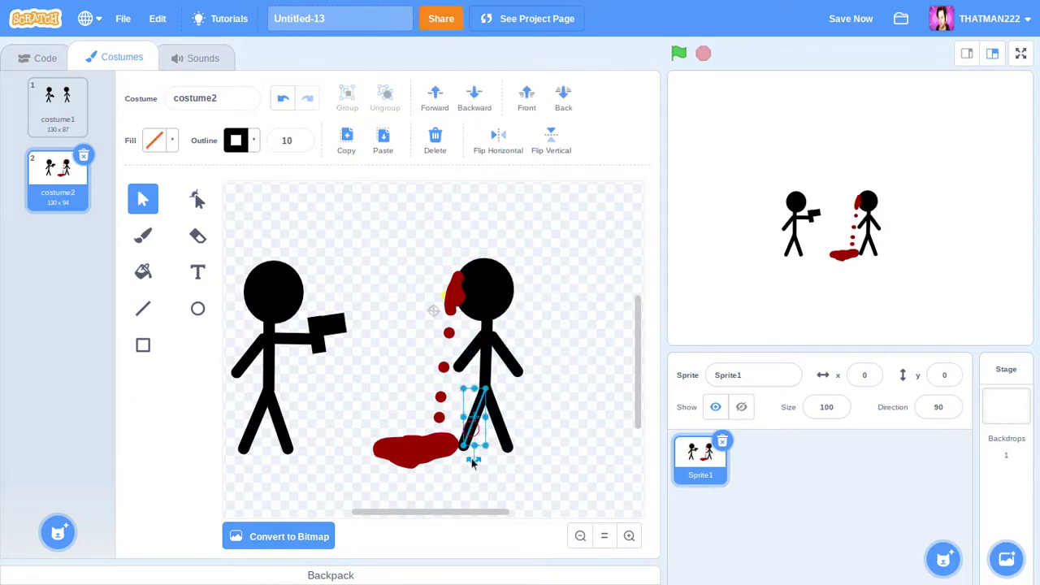
click(455, 460)
mouse_move(478, 419)
mouse_down()
mouse_move(452, 425)
mouse_move(468, 404)
mouse_up()
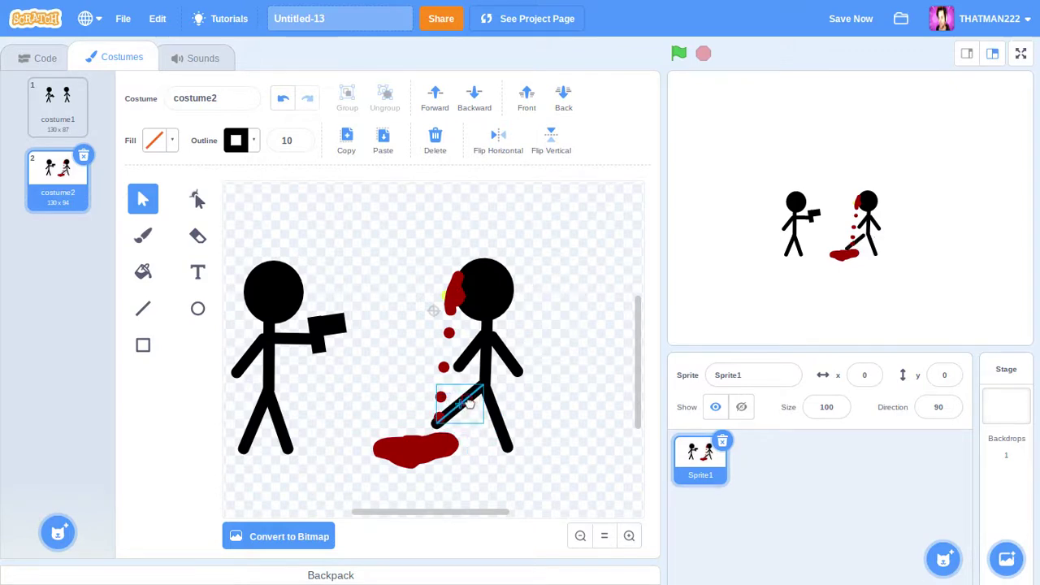
click(561, 370)
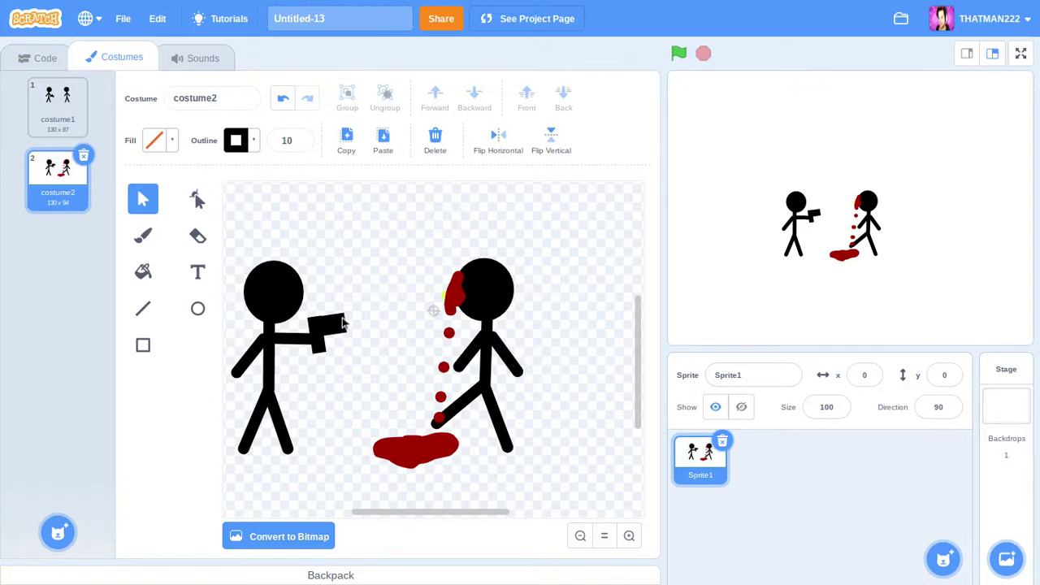
Compare the two frames by switching back and forth between costume1 and costume2, finishing on costume1.
click(67, 130)
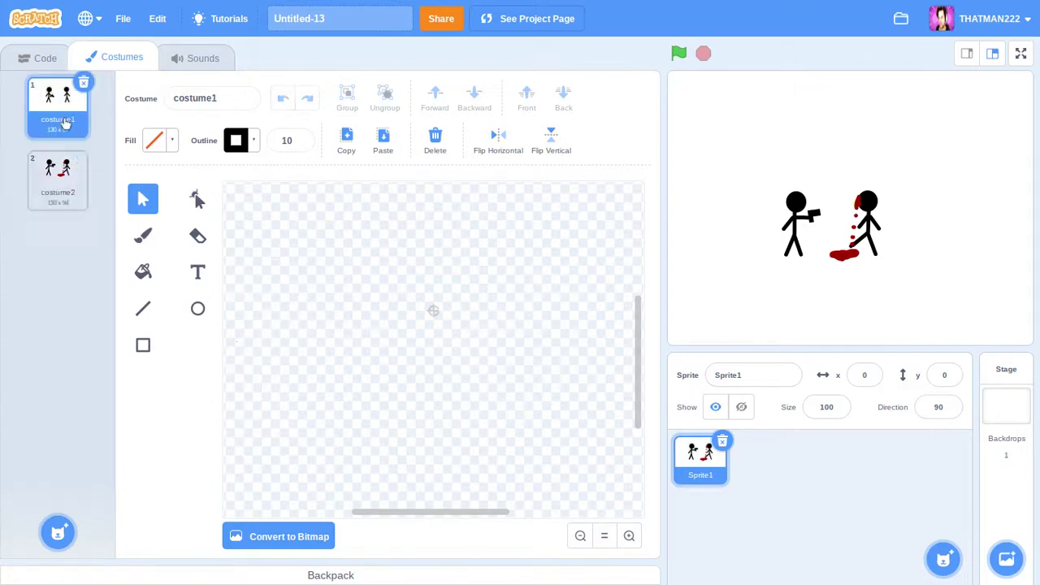
click(70, 205)
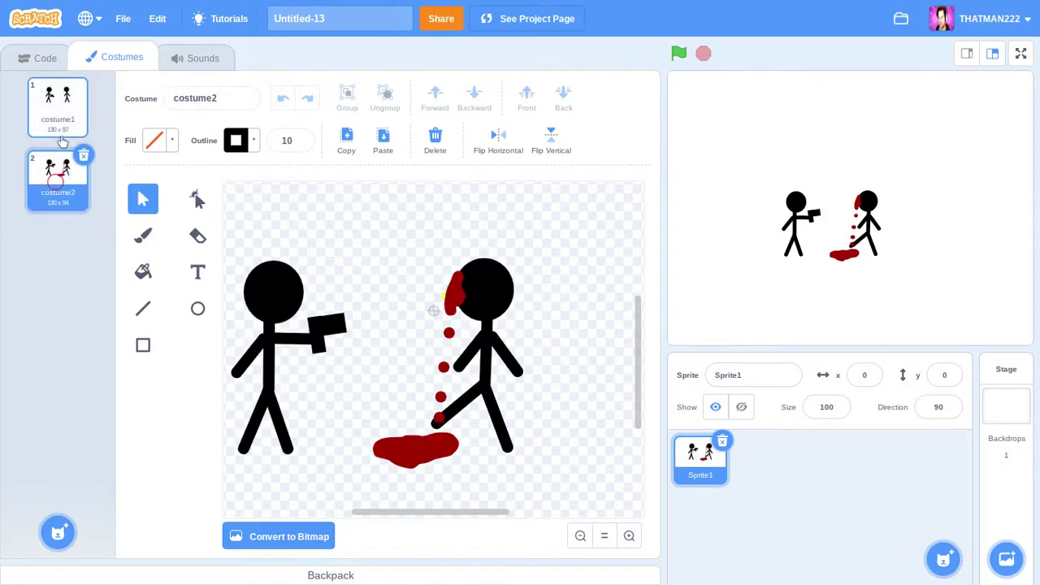
click(63, 133)
click(60, 207)
click(57, 126)
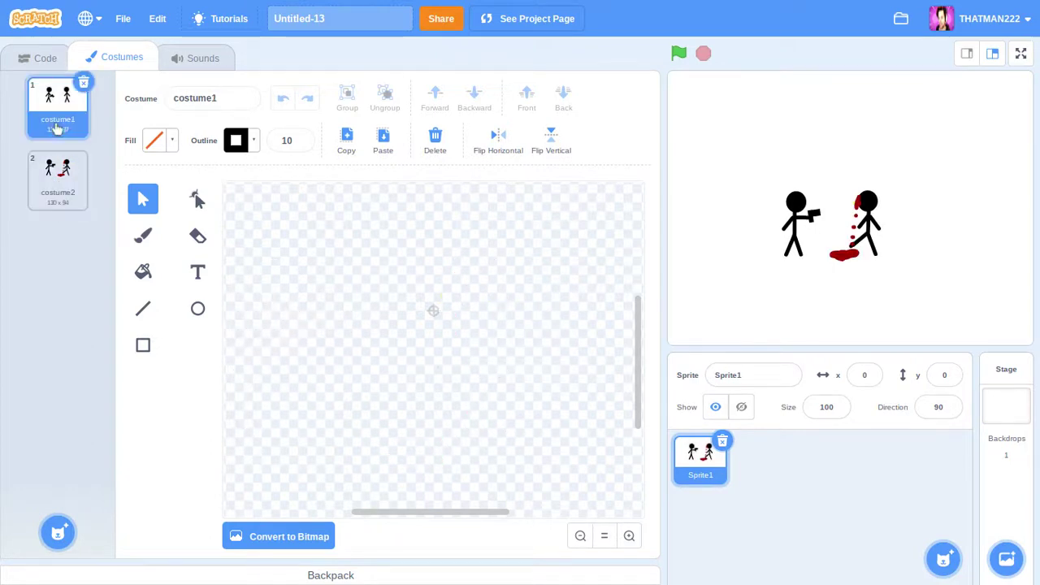
click(68, 172)
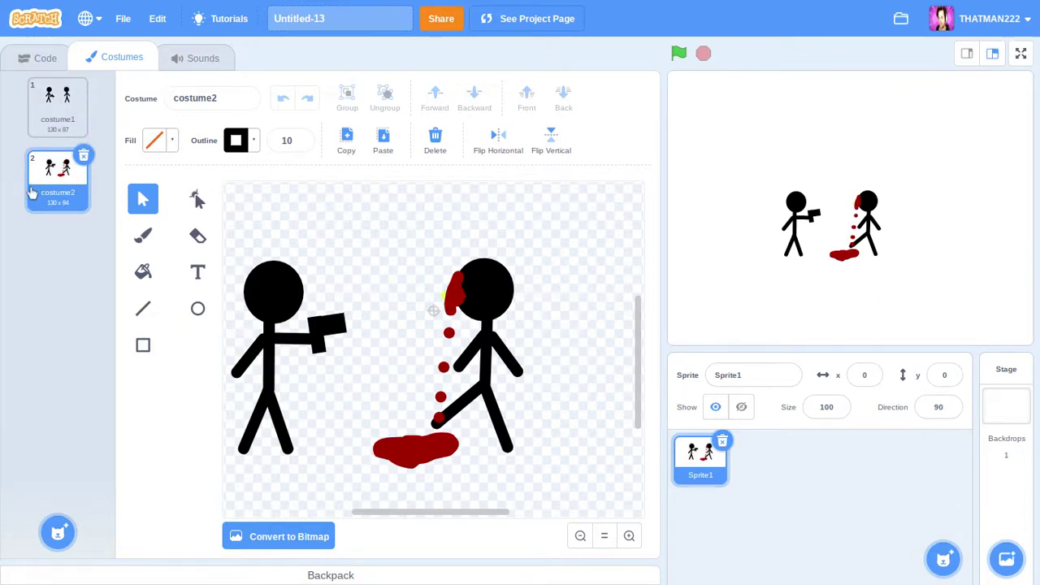
click(50, 135)
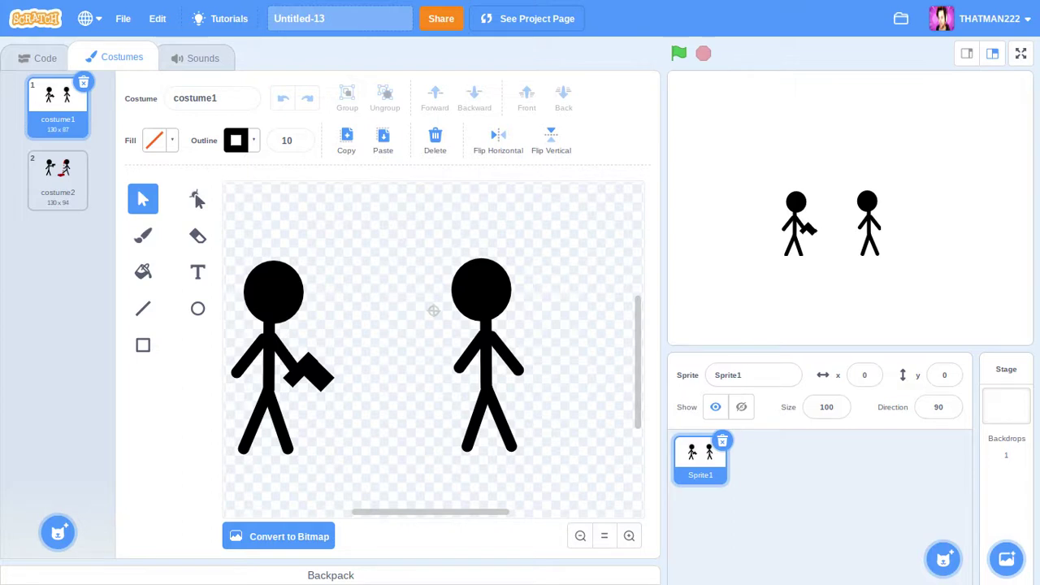
Start a script for the sprite with a green flag event, a forever loop and an if-else block inside the loop.
click(7, 63)
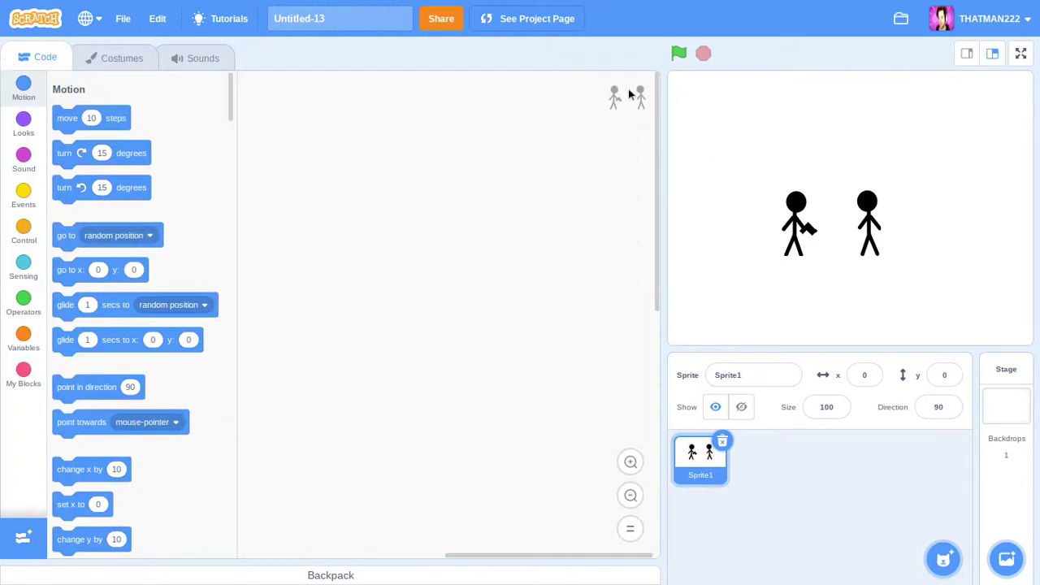
click(24, 199)
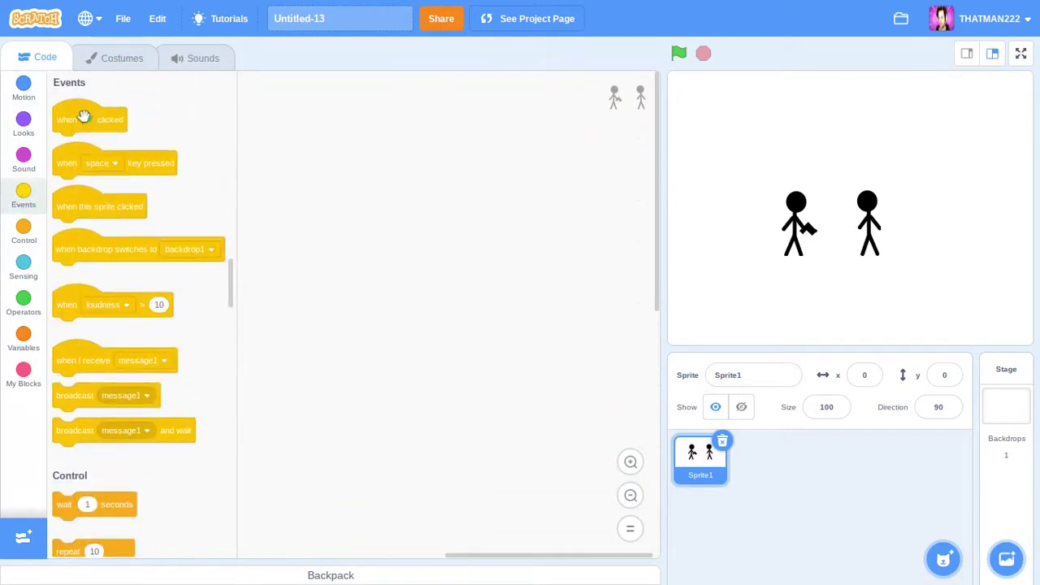
drag(87, 118, 353, 217)
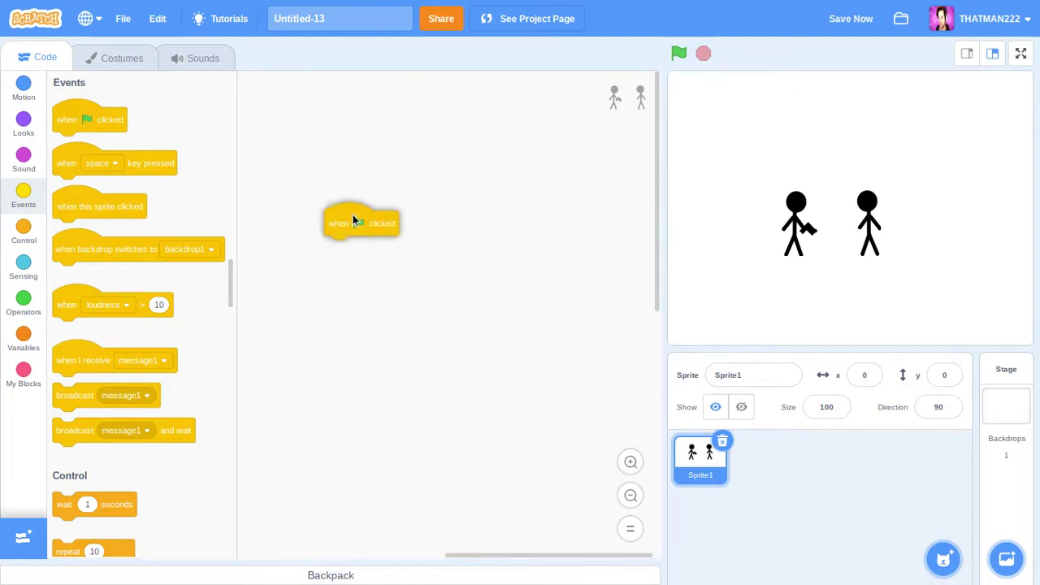
click(23, 229)
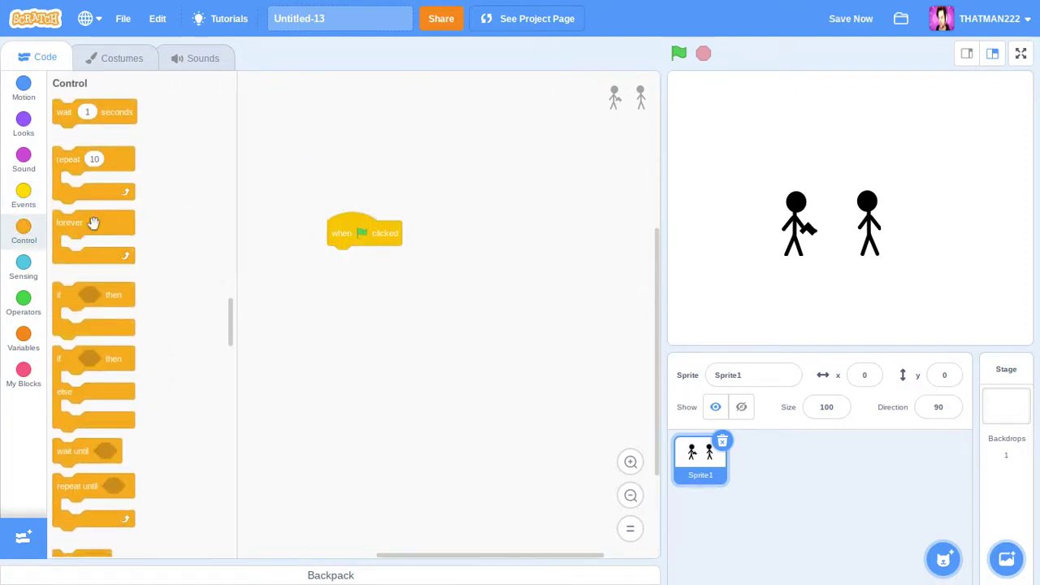
drag(89, 224, 360, 260)
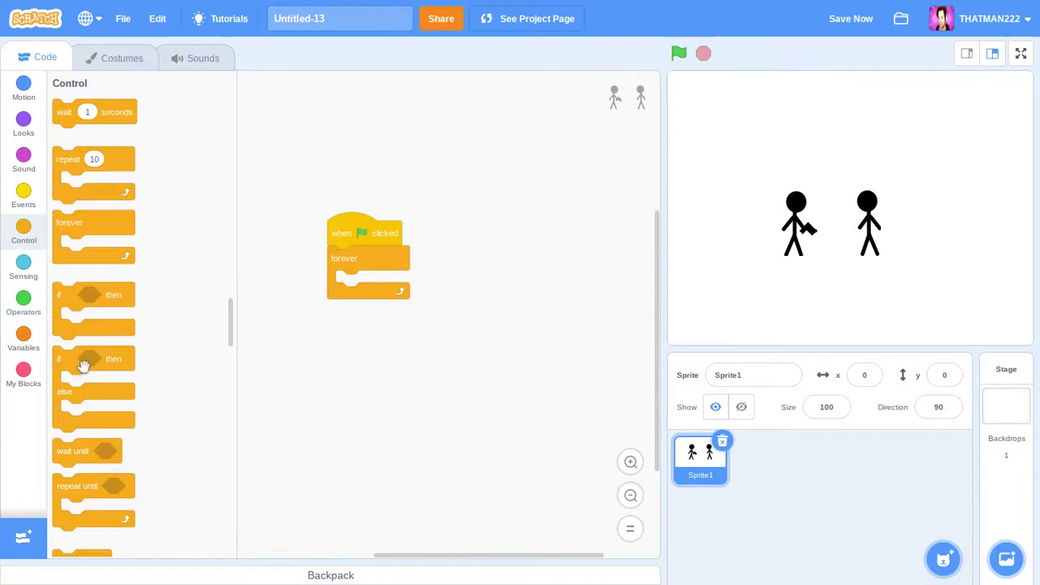
drag(115, 367, 412, 298)
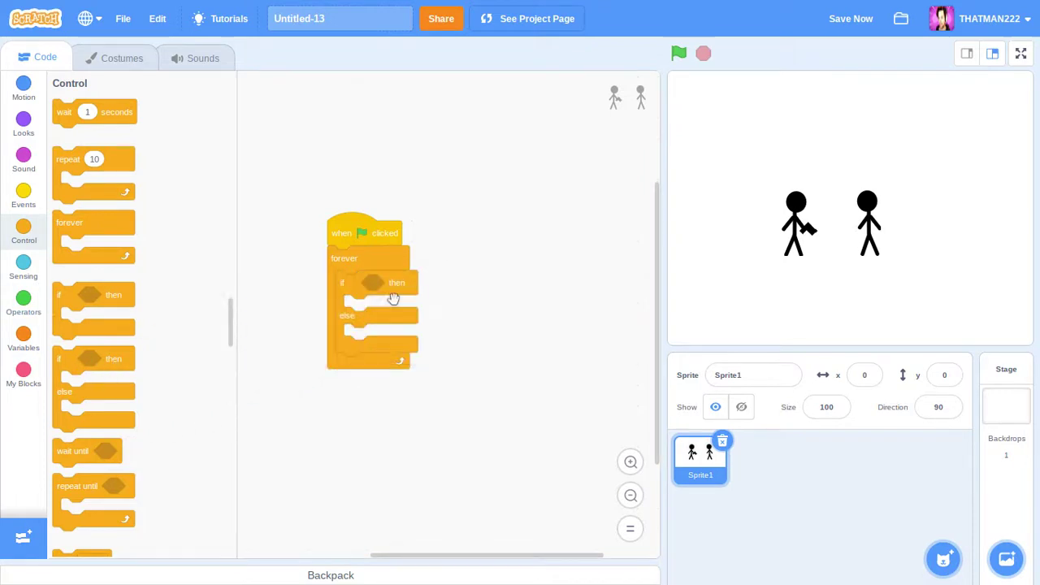
Set the if-else condition to space key pressed and make its first branch switch to costume2.
click(25, 265)
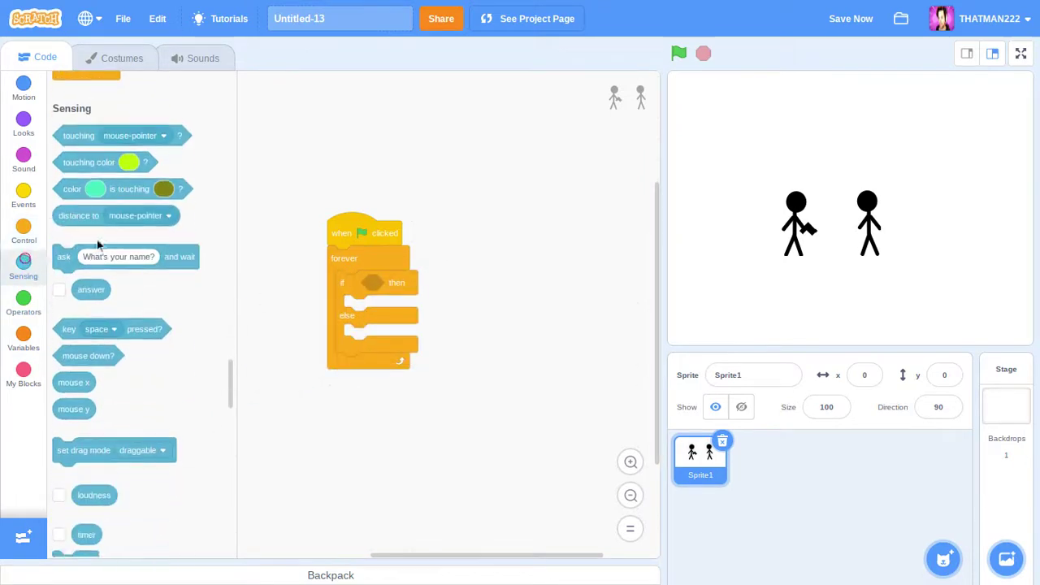
scroll(151, 316, up, 1)
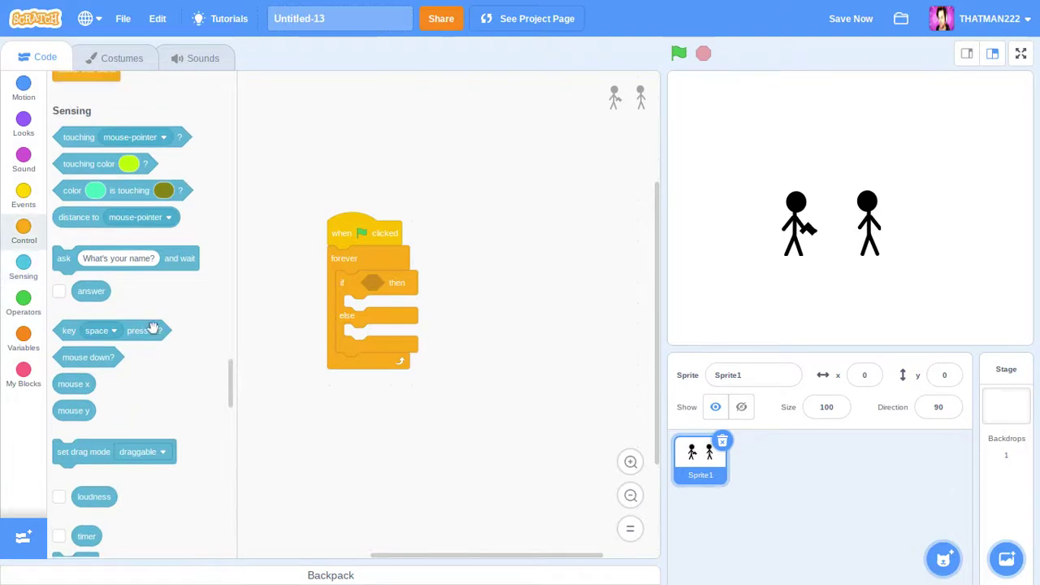
drag(155, 328, 471, 290)
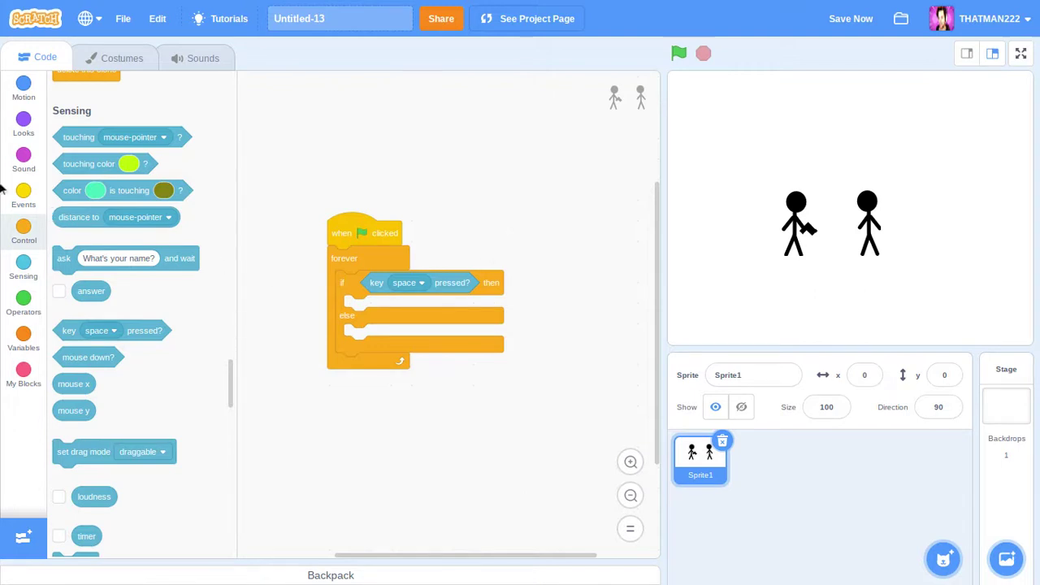
click(24, 129)
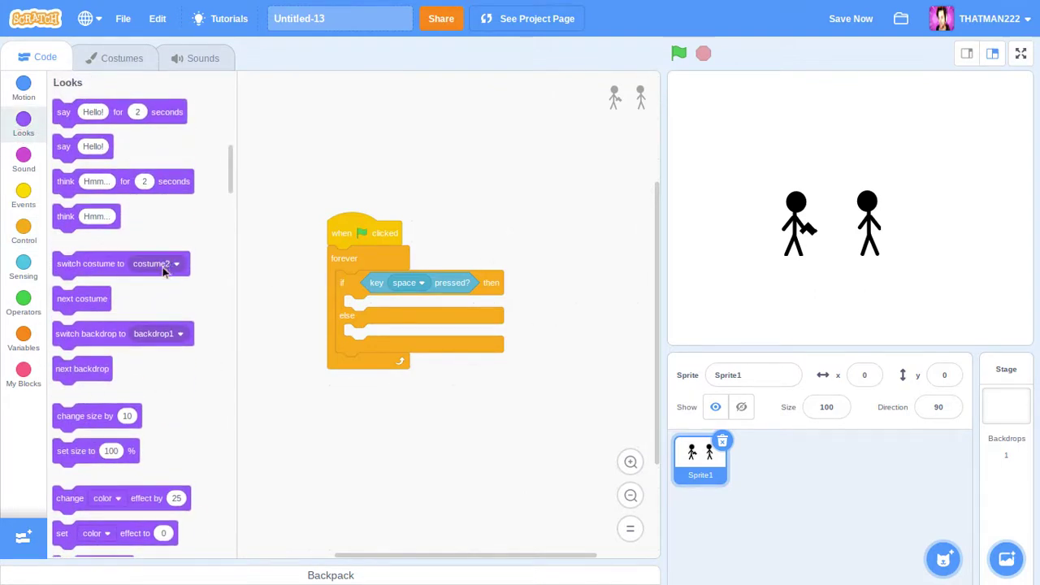
drag(99, 262, 384, 308)
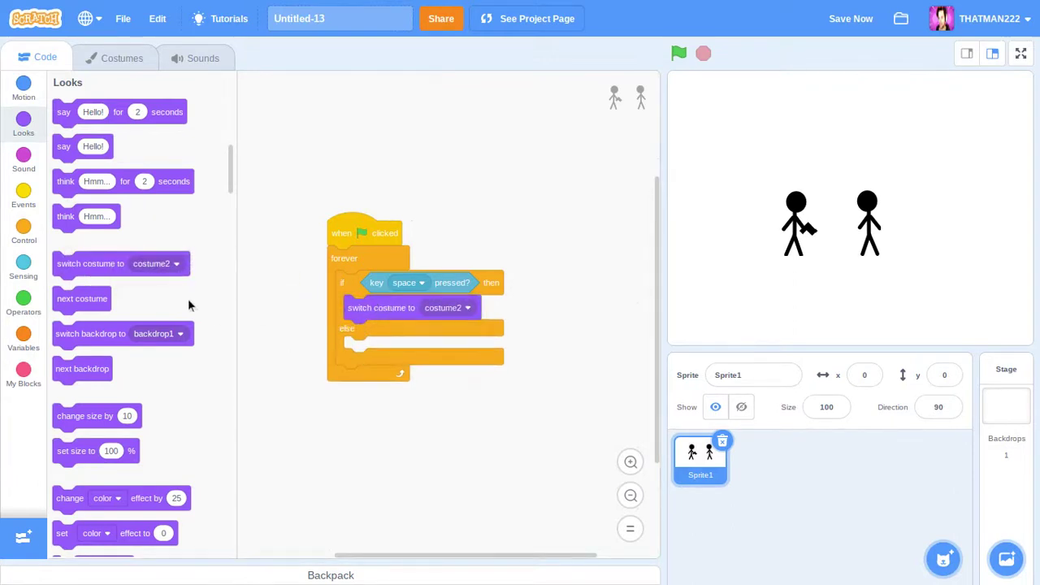
Add a switch to costume1 right after the green flag event and another in the else branch.
click(149, 266)
click(130, 301)
drag(93, 269, 372, 271)
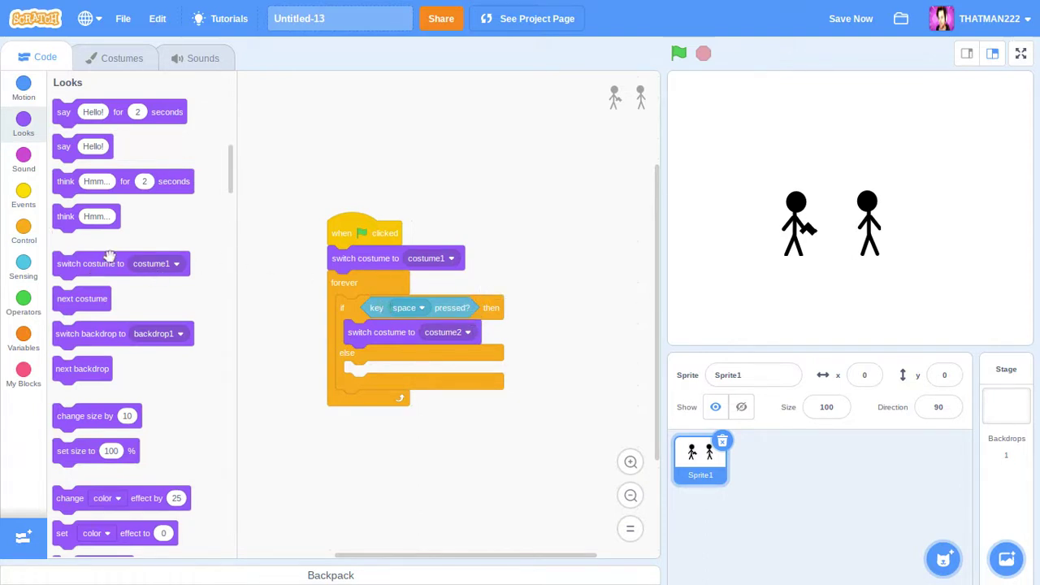
drag(111, 271, 417, 382)
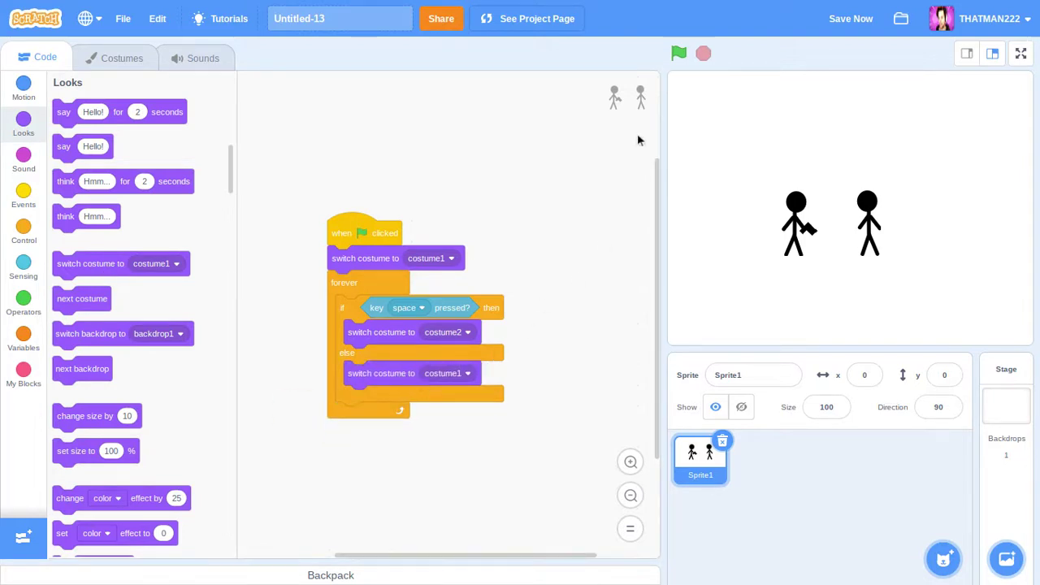